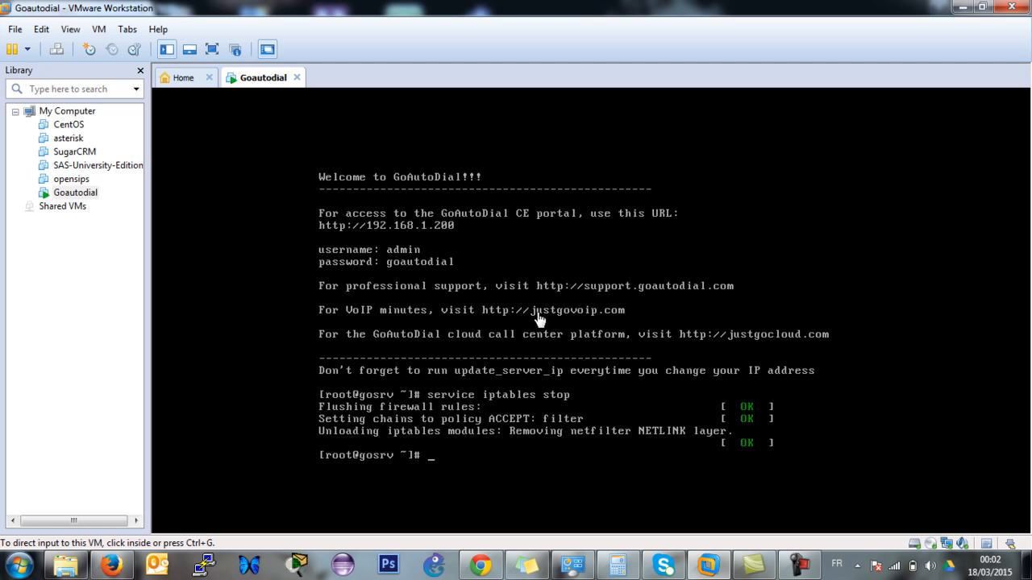
Run ifconfig in the Goautodial VM console to confirm eth0 at 192.168.1.200, then minimize VMware.
{"action": "left_click", "coordinate": [634, 326]}
{"action": "key", "text": "Return"}
{"action": "key", "text": "Return"}
{"action": "key", "text": "Return"}
{"action": "key", "text": "Return"}
{"action": "key", "text": "Return"}
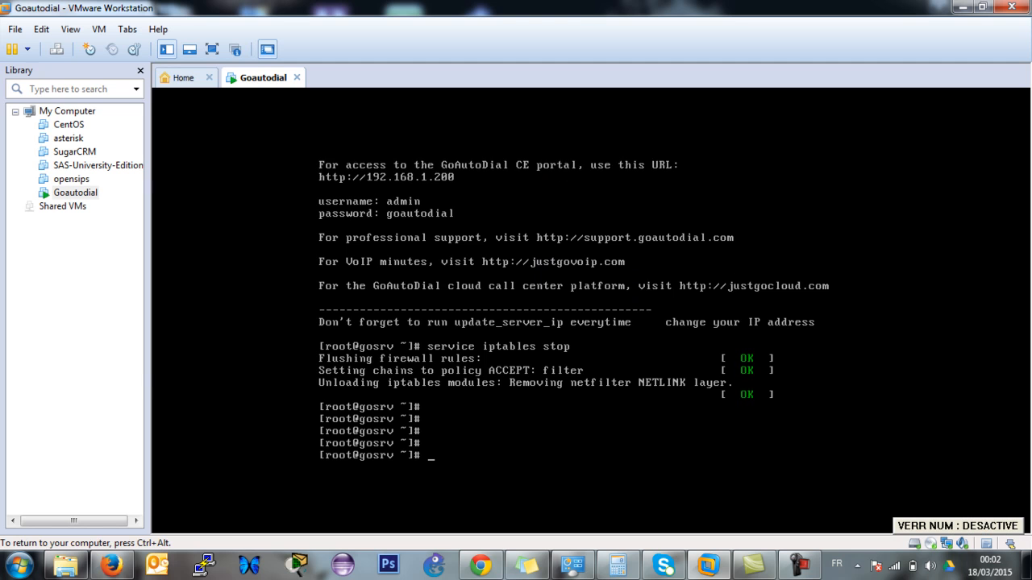
{"action": "type", "text": "if"}
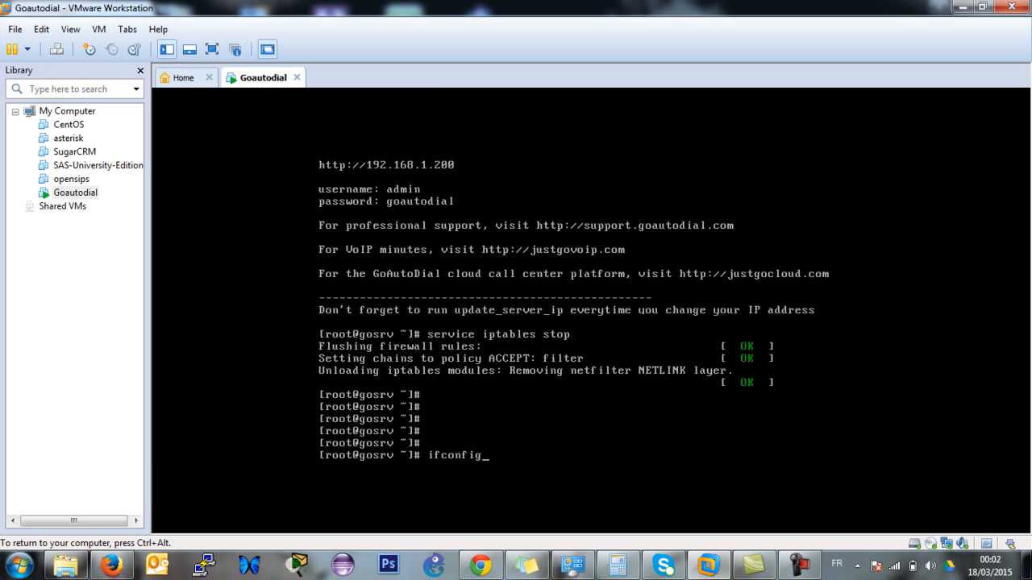
{"action": "type", "text": "config"}
{"action": "key", "text": "Return"}
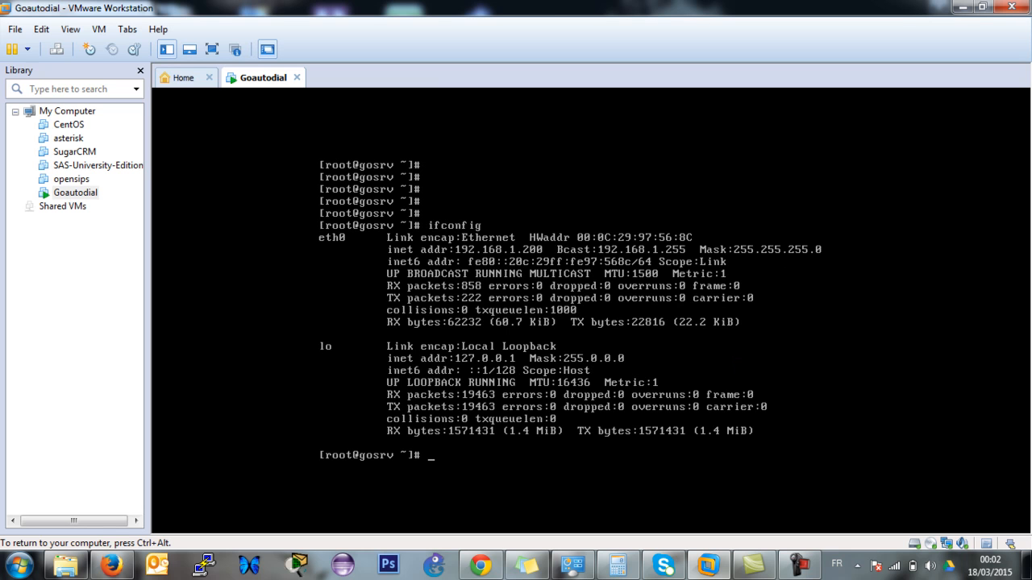
{"action": "key", "text": "ctrl+alt"}
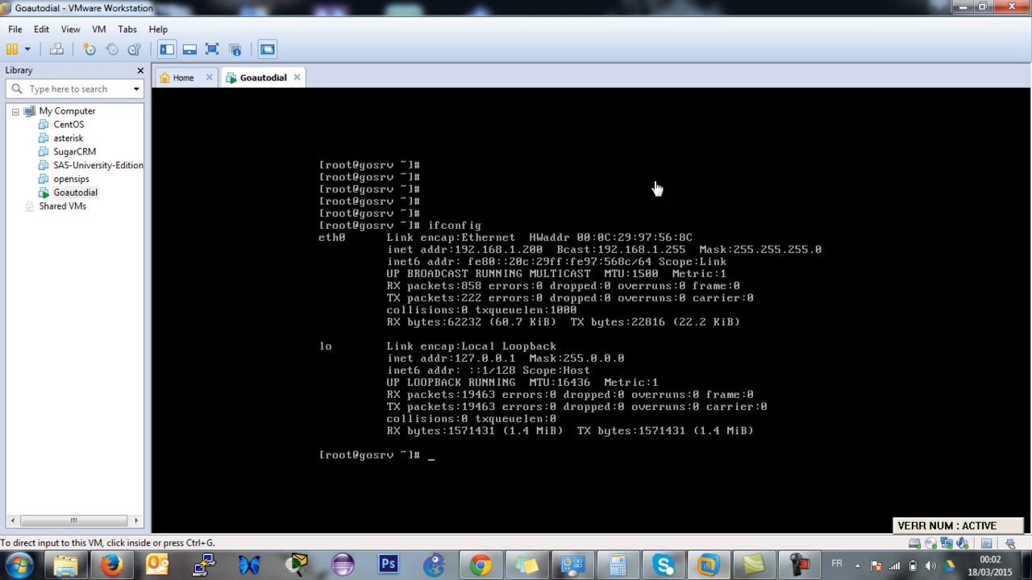
{"action": "left_click", "coordinate": [962, 6]}
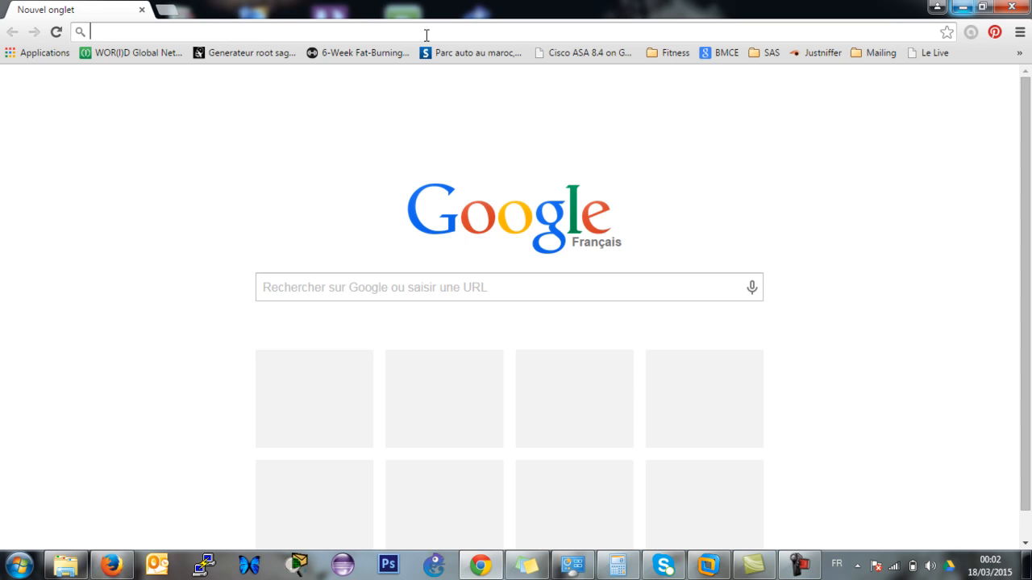
Load 192.168.1.200 in Chrome and proceed past the untrusted certificate warning to the login page.
{"action": "type", "text": "19"}
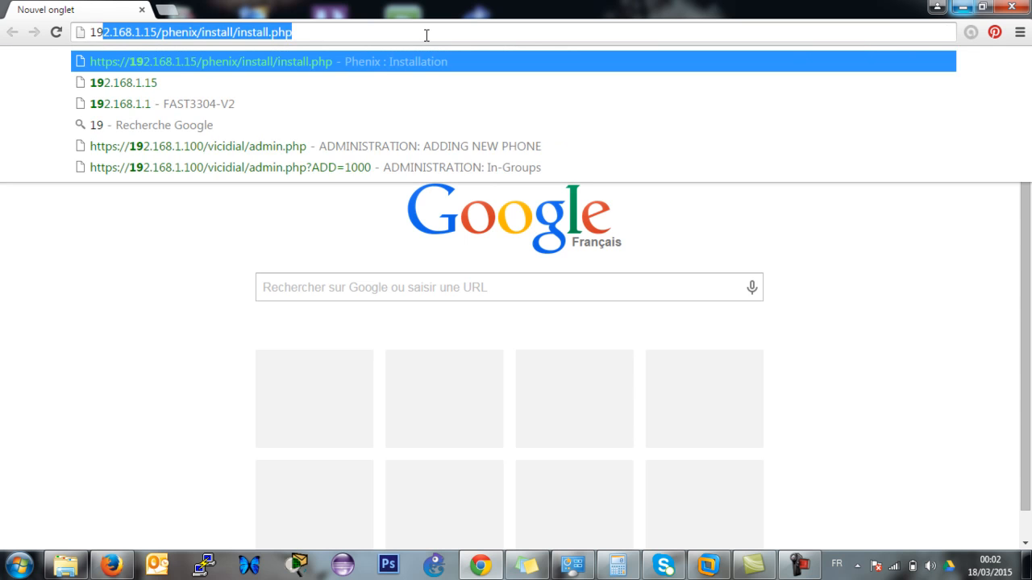
{"action": "type", "text": "2.168.1."}
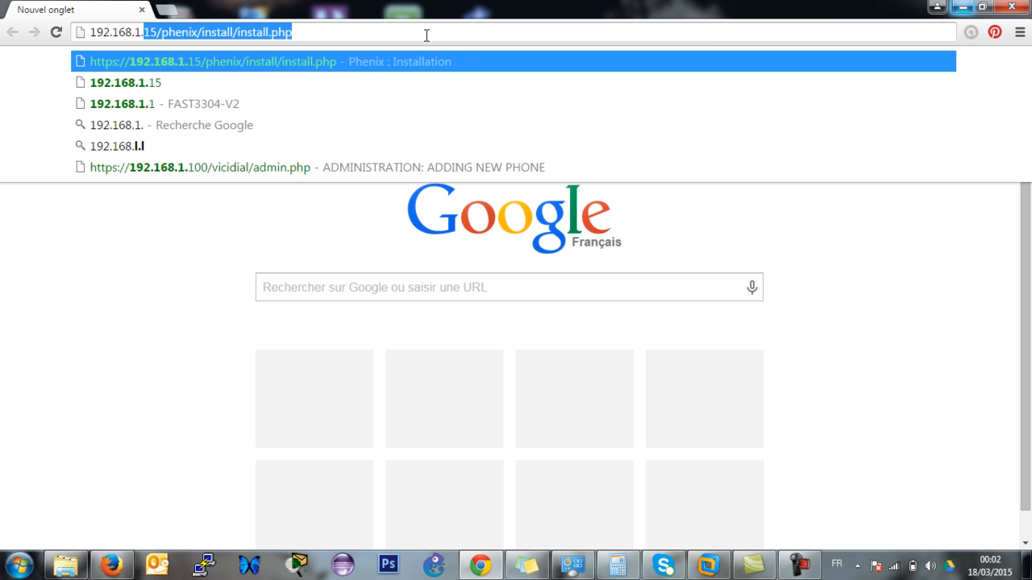
{"action": "type", "text": "200"}
{"action": "key", "text": "Return"}
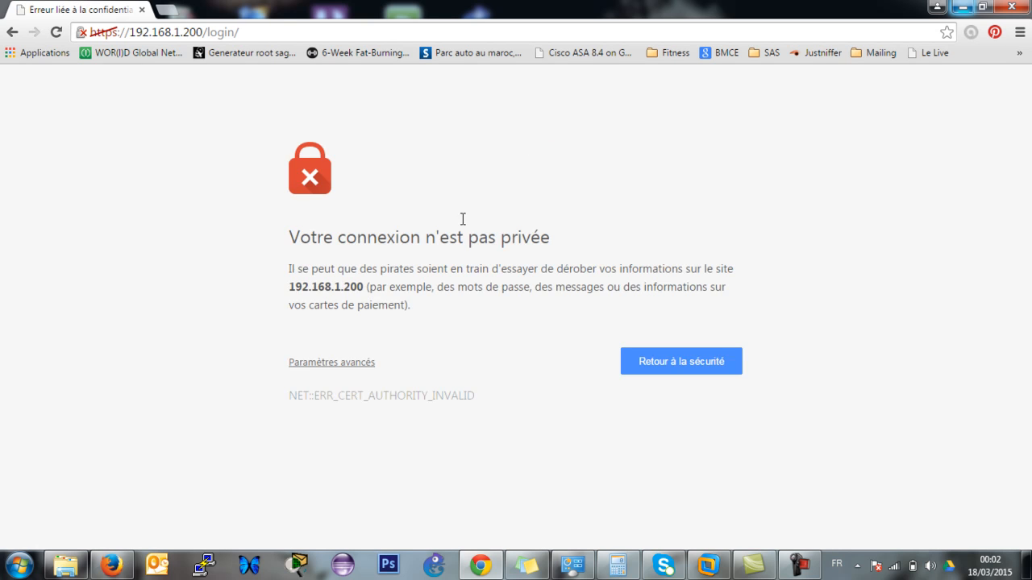
{"action": "left_click", "coordinate": [370, 364]}
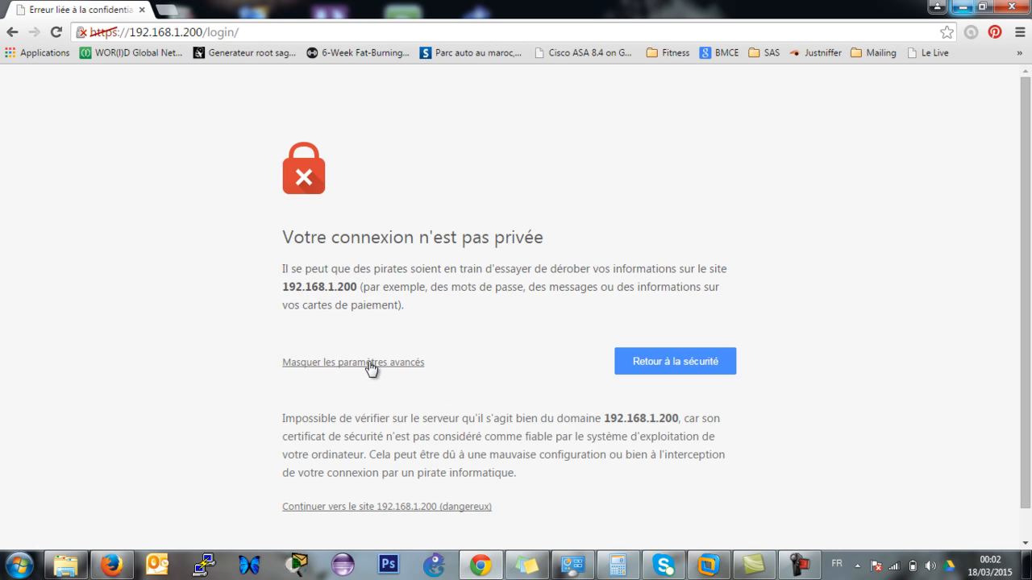
{"action": "left_click_drag", "start_coordinate": [1028, 129], "coordinate": [1029, 216]}
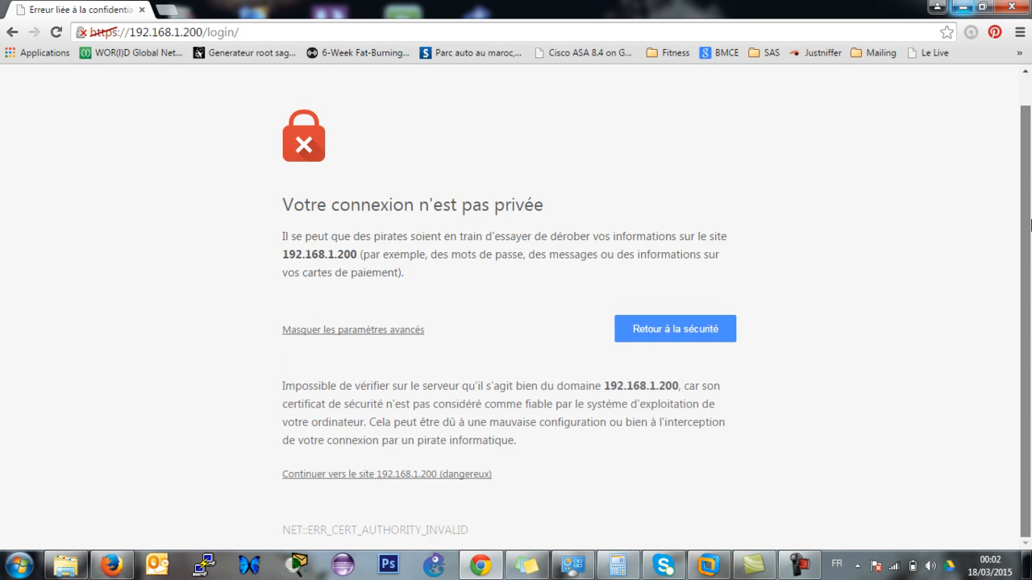
{"action": "left_click", "coordinate": [458, 475]}
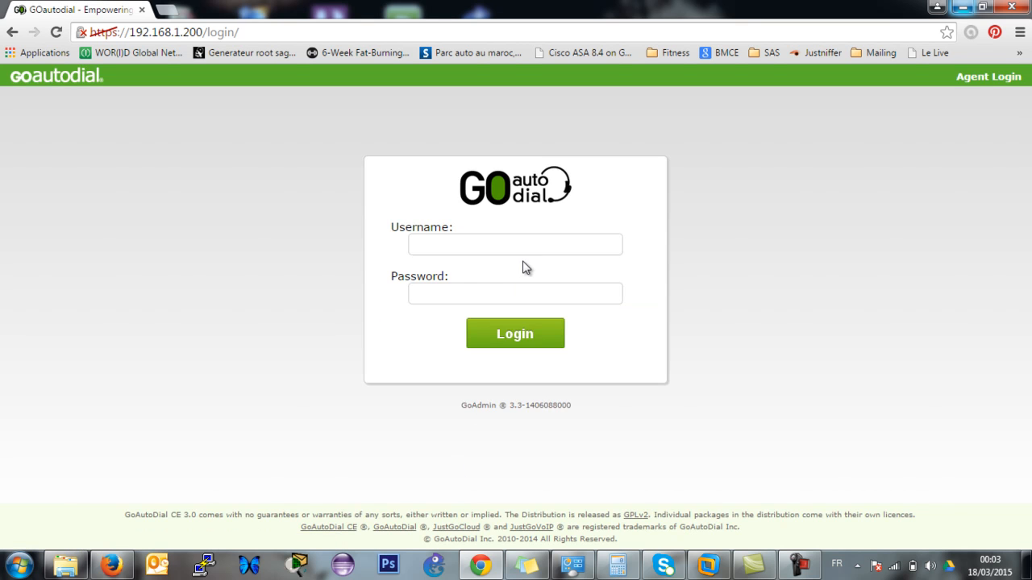
Log in to GoAdmin with the administrator username and password.
{"action": "left_click", "coordinate": [537, 247]}
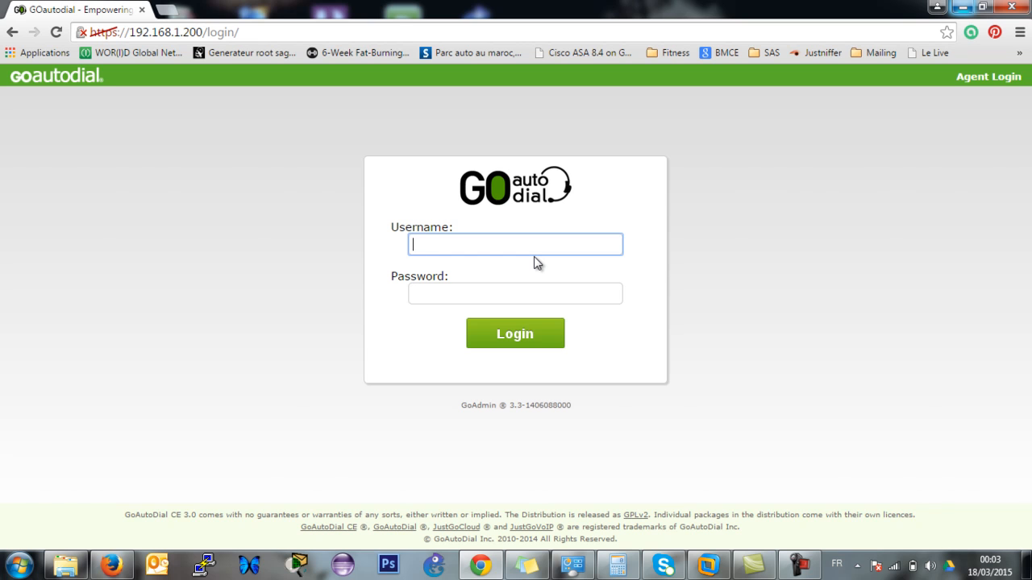
{"action": "type", "text": "admin"}
{"action": "key", "text": "Tab"}
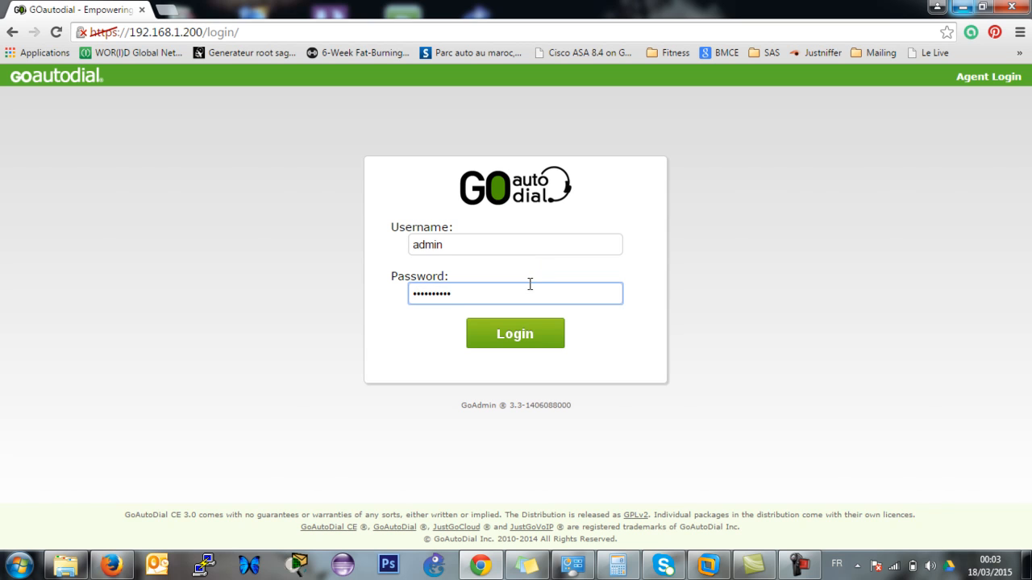
{"action": "left_click", "coordinate": [524, 335]}
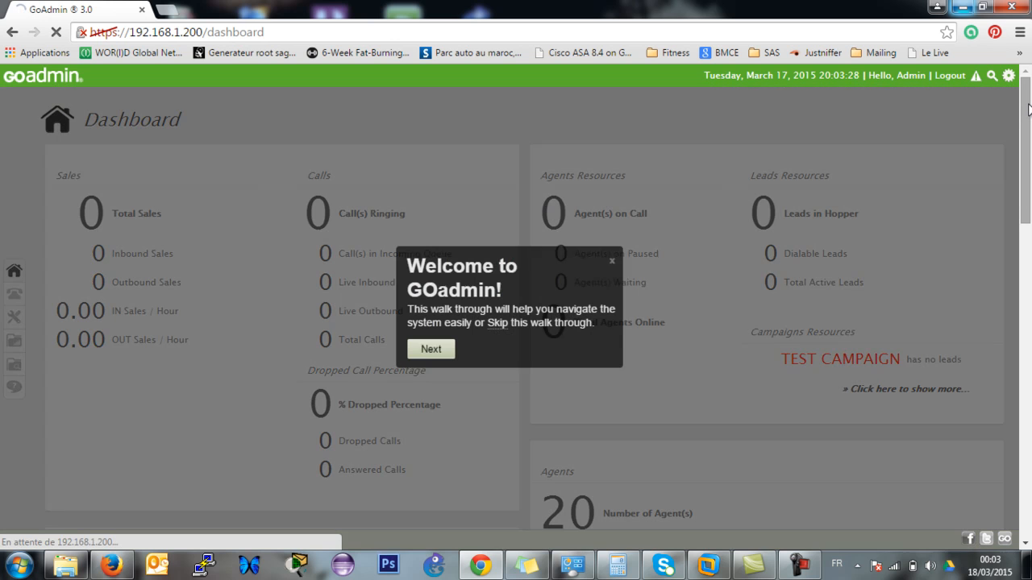
Close the Welcome to GOadmin walkthrough and scroll down to the 20 agents and phone logins.
{"action": "left_click", "coordinate": [611, 263]}
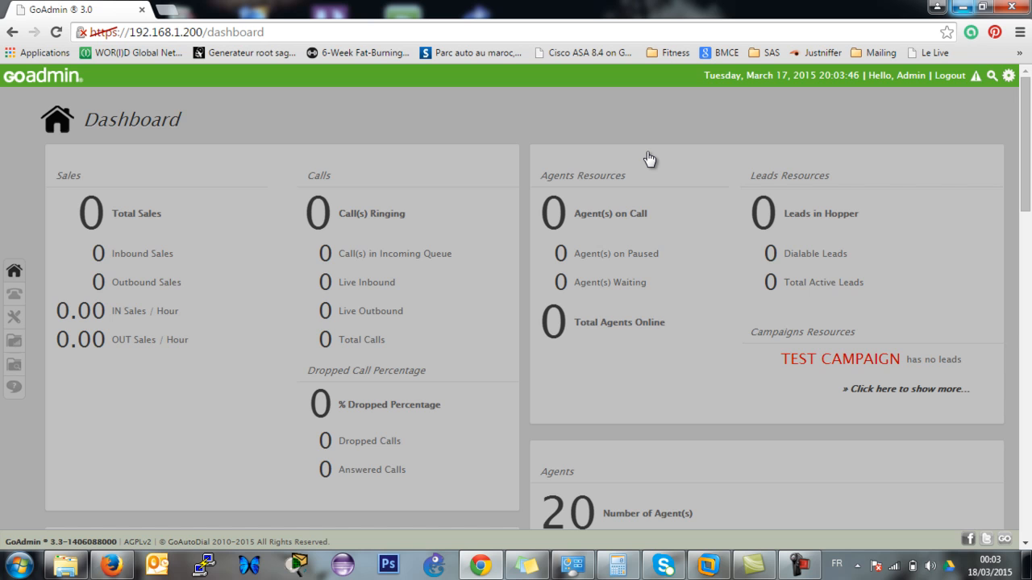
{"action": "left_click_drag", "start_coordinate": [1024, 170], "coordinate": [1028, 195]}
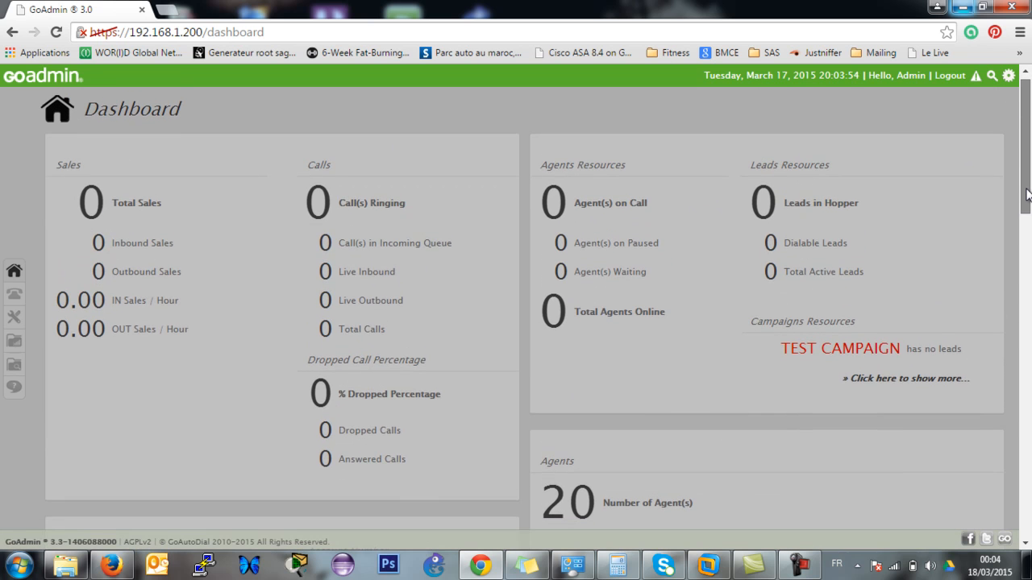
{"action": "mouse_move", "coordinate": [1027, 193]}
{"action": "left_mouse_down"}
{"action": "mouse_move", "coordinate": [1028, 233]}
{"action": "mouse_move", "coordinate": [1028, 202]}
{"action": "left_mouse_up"}
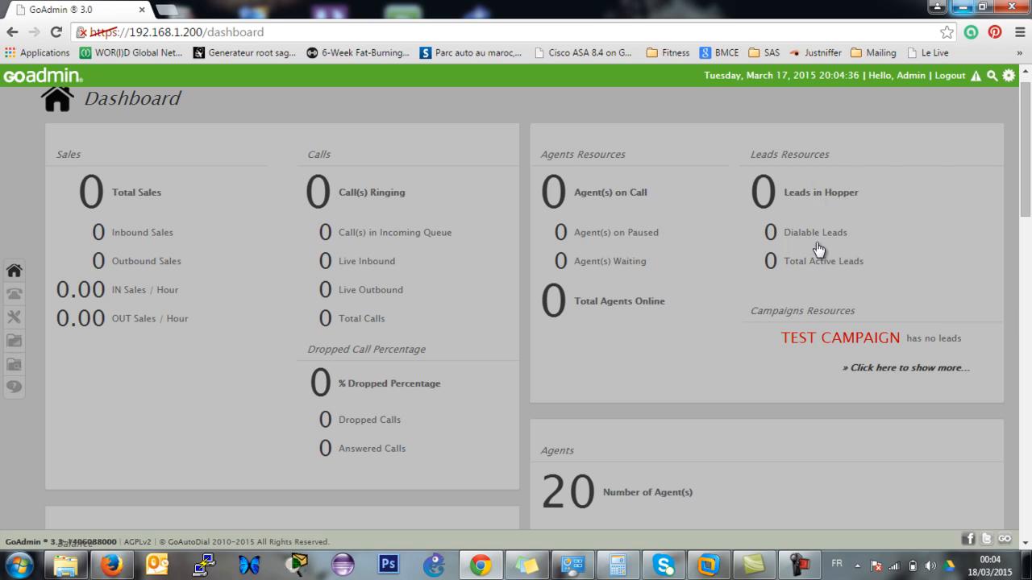
{"action": "left_click_drag", "start_coordinate": [1029, 116], "coordinate": [1029, 208]}
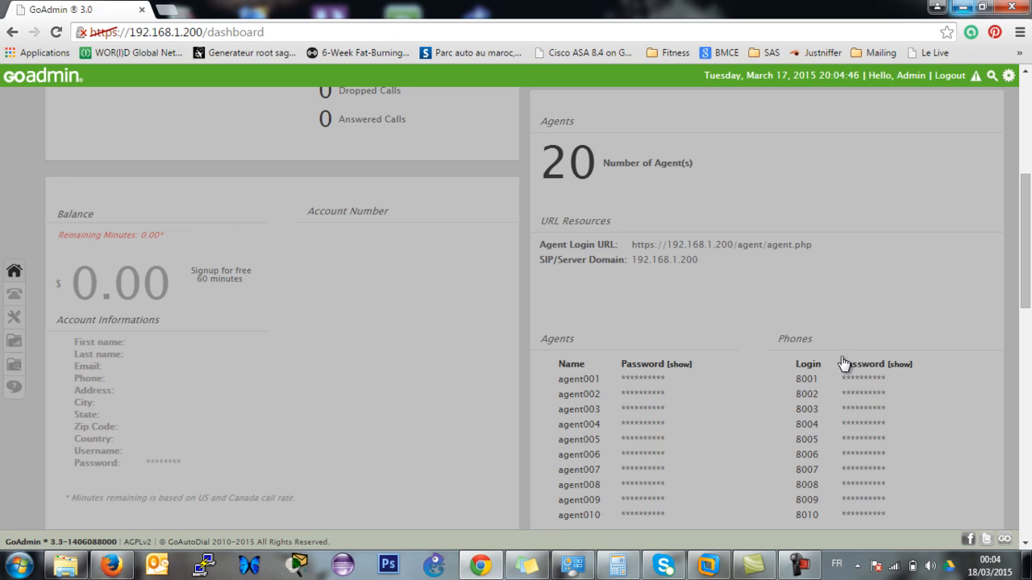
Scroll through the Dashboard's zero sales and calls, 20 agents, and TEST CAMPAIGN lead summary.
{"action": "scroll", "coordinate": [1029, 214], "scroll_direction": "down", "scroll_amount": 1}
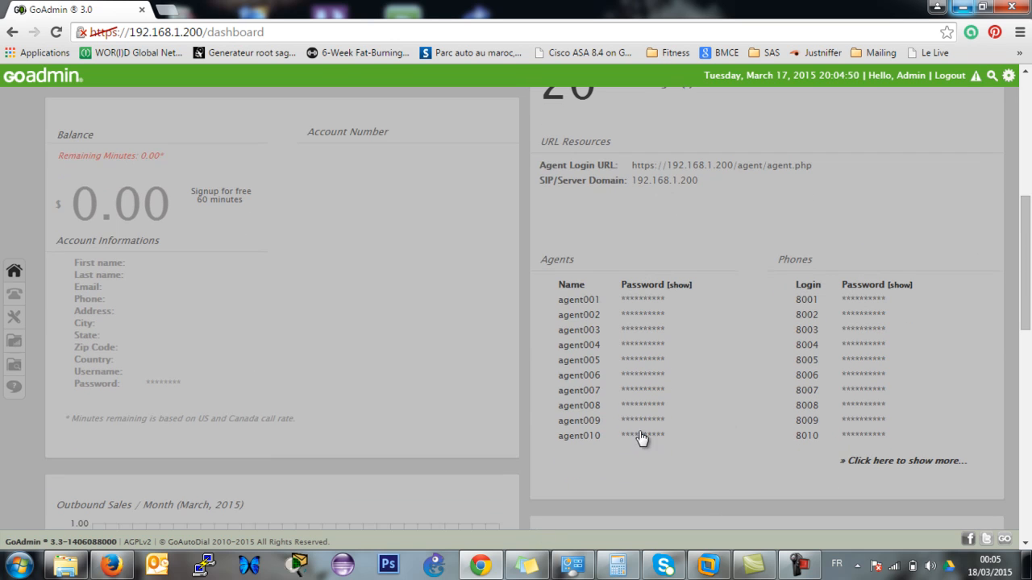
{"action": "scroll", "coordinate": [1029, 276], "scroll_direction": "up", "scroll_amount": 1}
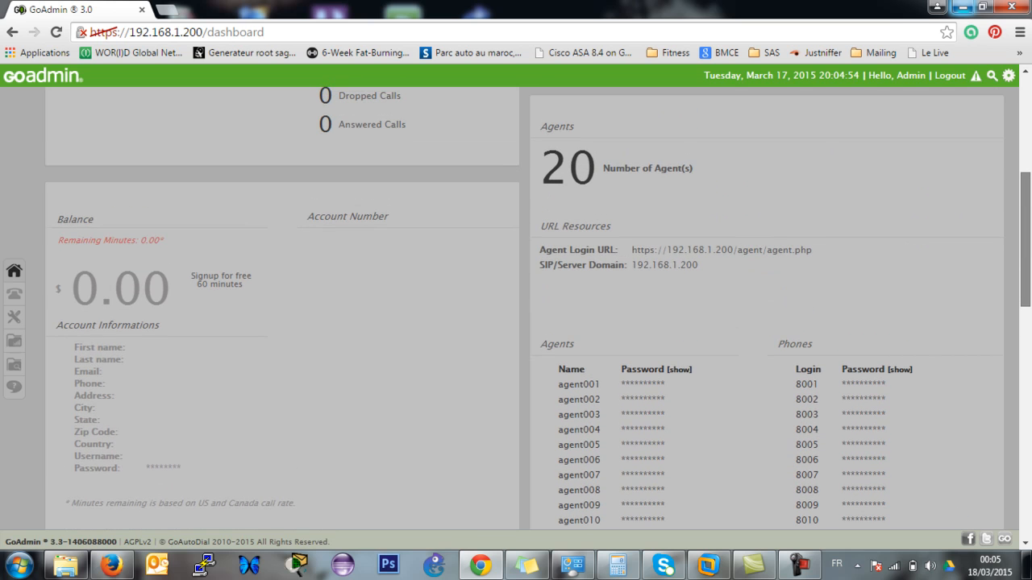
{"action": "mouse_move", "coordinate": [1030, 253]}
{"action": "left_mouse_down"}
{"action": "mouse_move", "coordinate": [1030, 289]}
{"action": "mouse_move", "coordinate": [1030, 250]}
{"action": "mouse_move", "coordinate": [1030, 271]}
{"action": "left_mouse_up"}
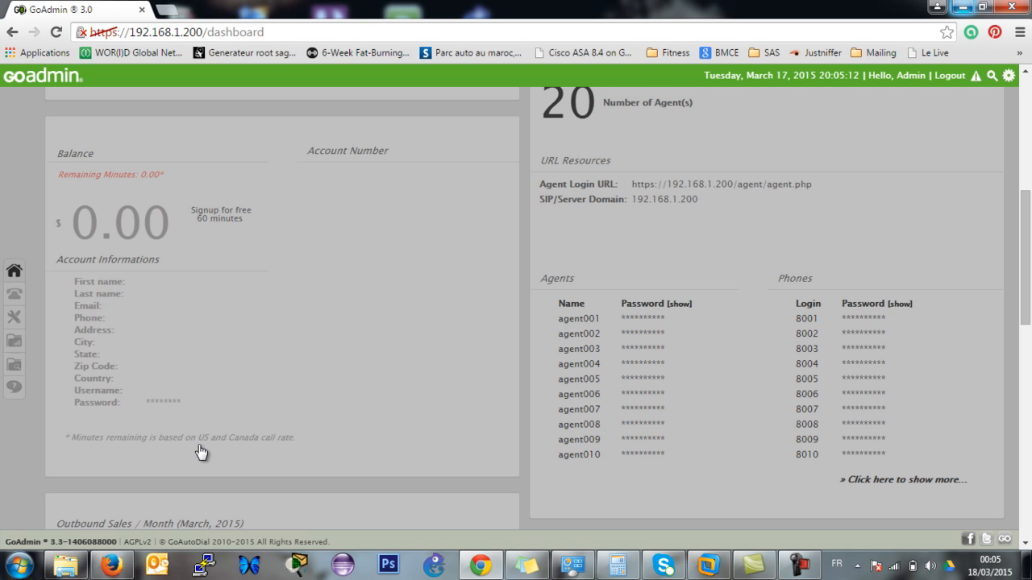
{"action": "left_click_drag", "start_coordinate": [1028, 266], "coordinate": [1029, 344]}
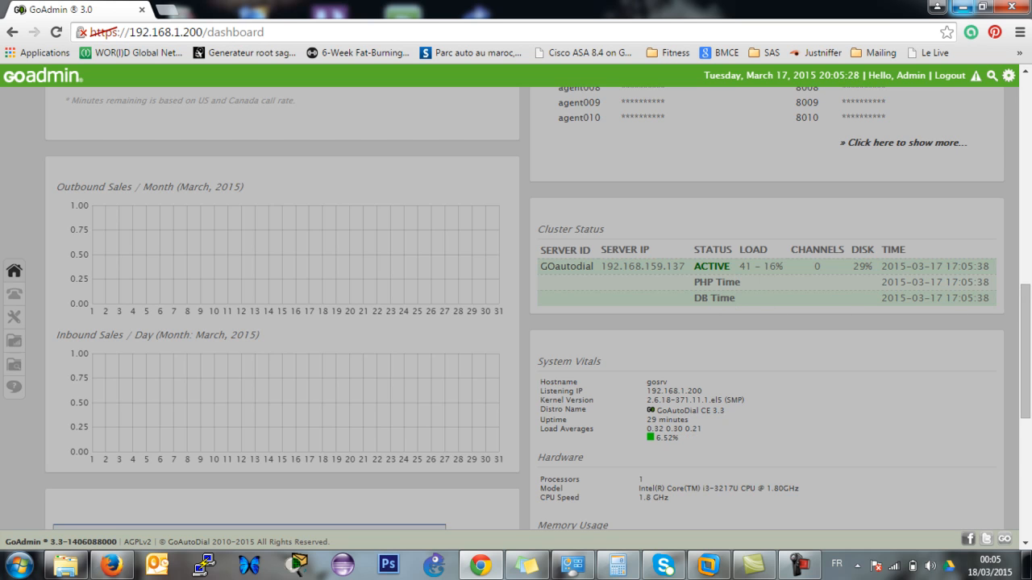
{"action": "left_click_drag", "start_coordinate": [1030, 304], "coordinate": [1026, 358]}
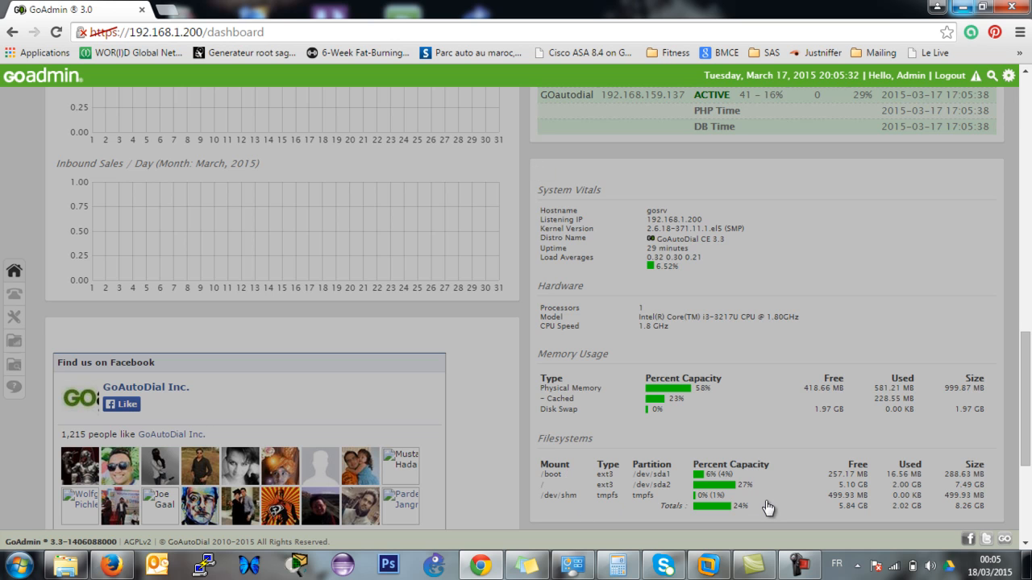
{"action": "left_click_drag", "start_coordinate": [1029, 431], "coordinate": [1029, 377]}
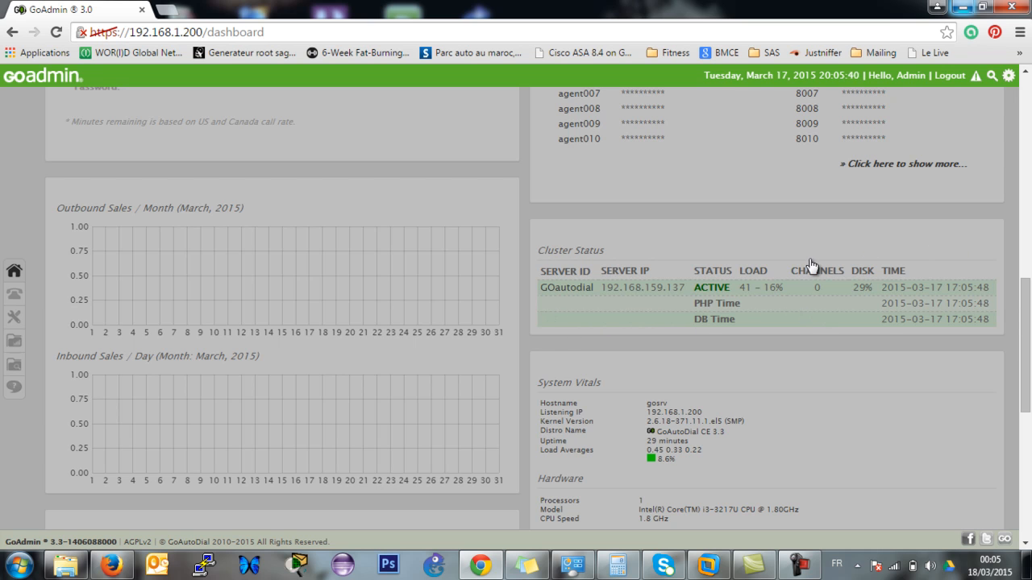
{"action": "left_click_drag", "start_coordinate": [1030, 313], "coordinate": [1029, 435]}
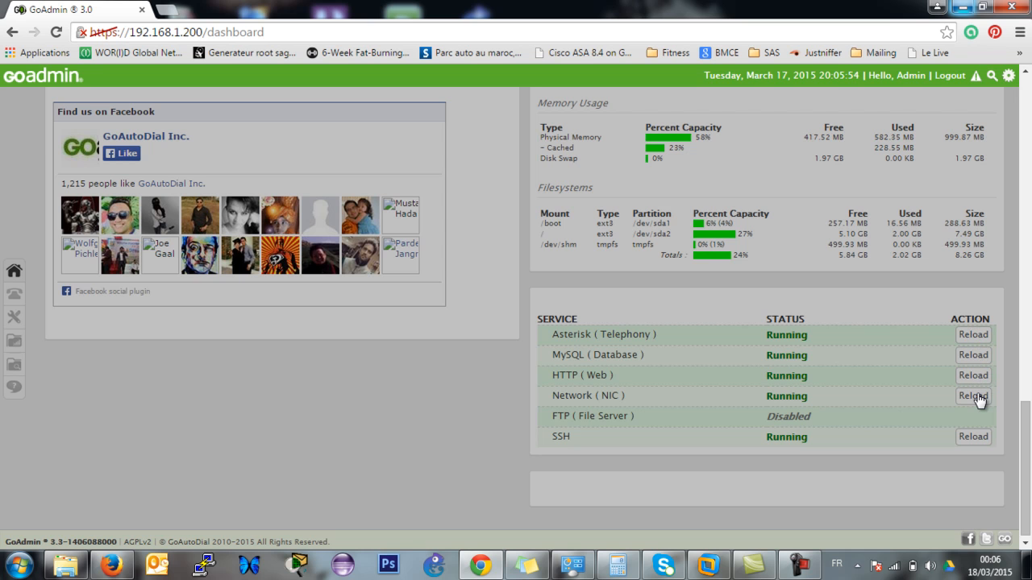
{"action": "scroll", "coordinate": [1028, 435], "scroll_direction": "up", "scroll_amount": 2}
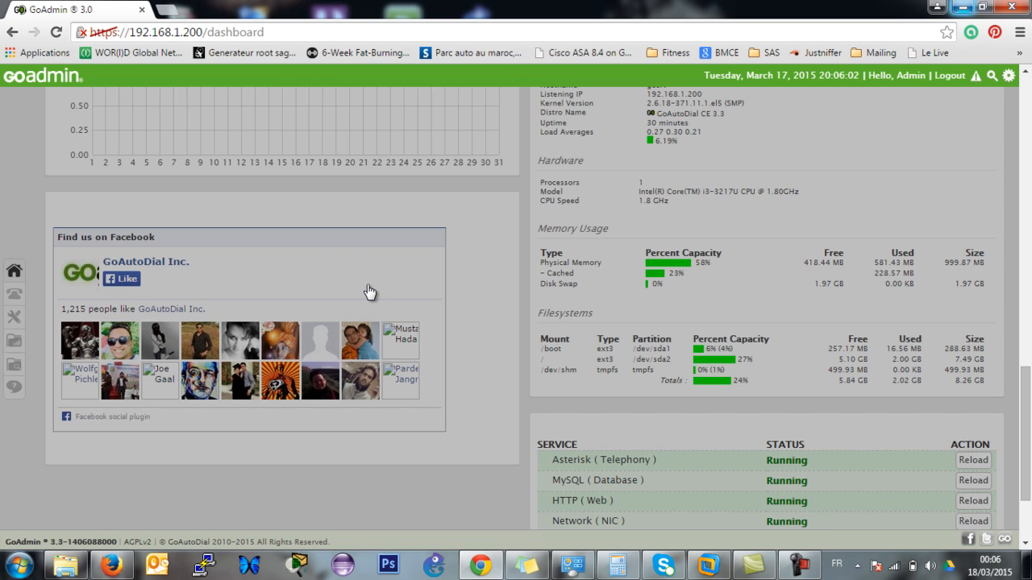
{"action": "left_click_drag", "start_coordinate": [1027, 430], "coordinate": [1026, 141]}
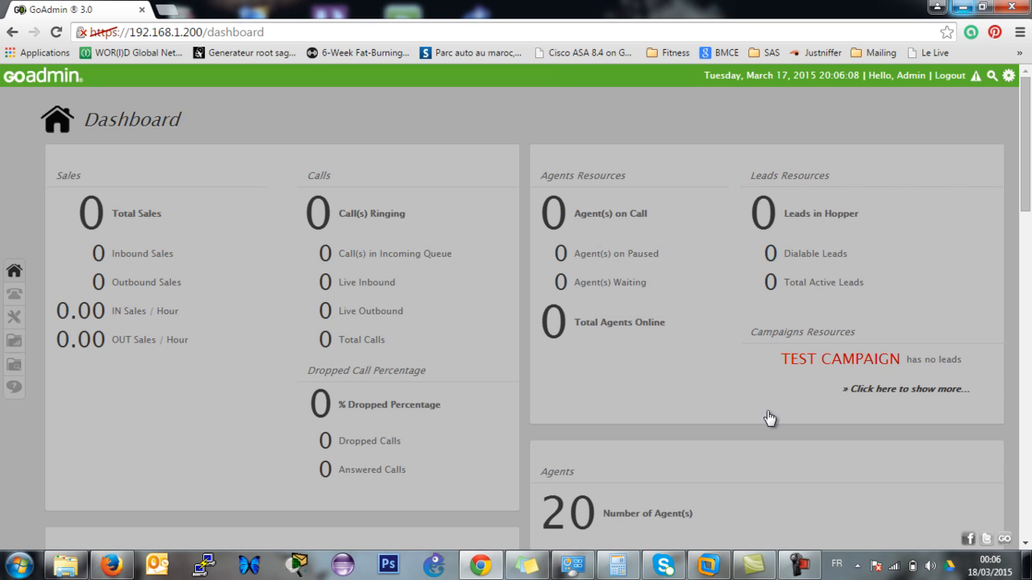
{"action": "left_click", "coordinate": [785, 564]}
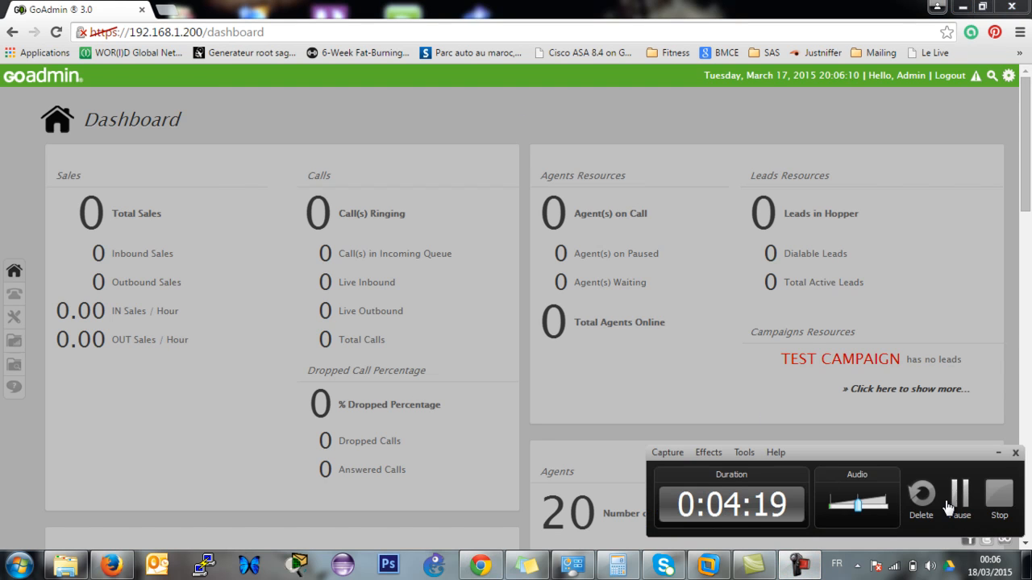
{"action": "left_click", "coordinate": [957, 495]}
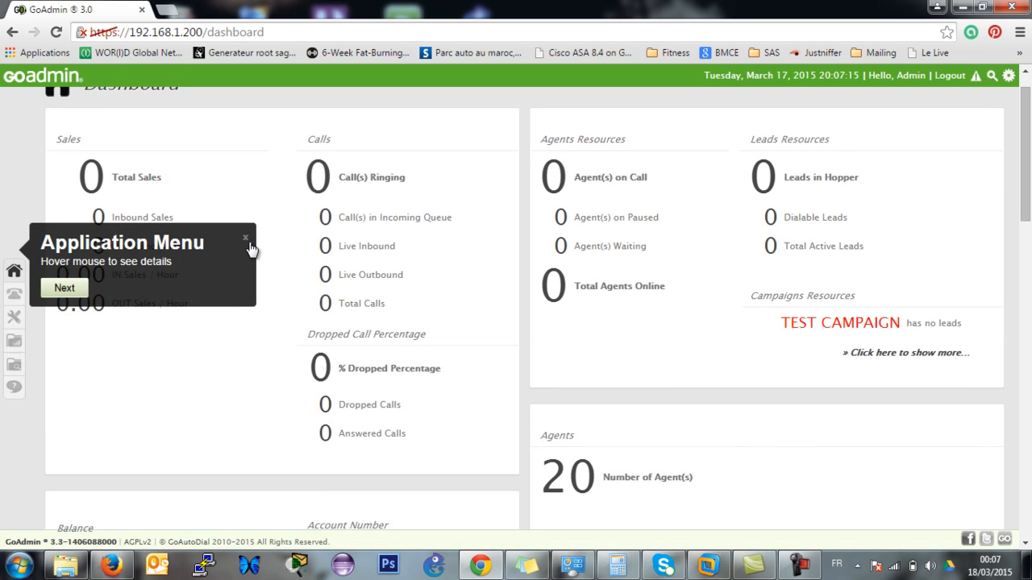
{"action": "left_click", "coordinate": [245, 238]}
{"action": "mouse_move", "coordinate": [14, 299]}
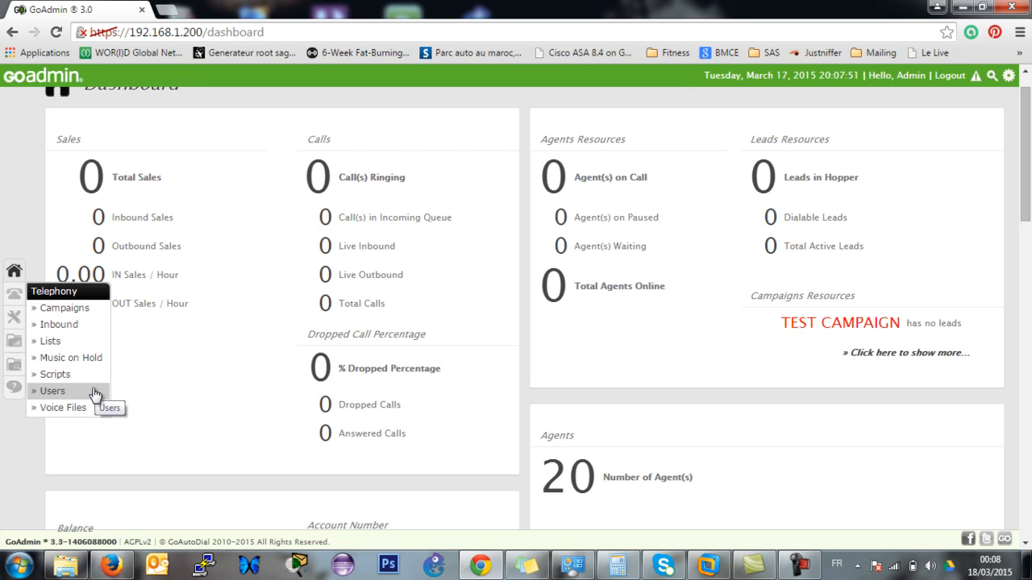
Open the call Recordings search page from the left sidebar.
{"action": "mouse_move", "coordinate": [16, 330]}
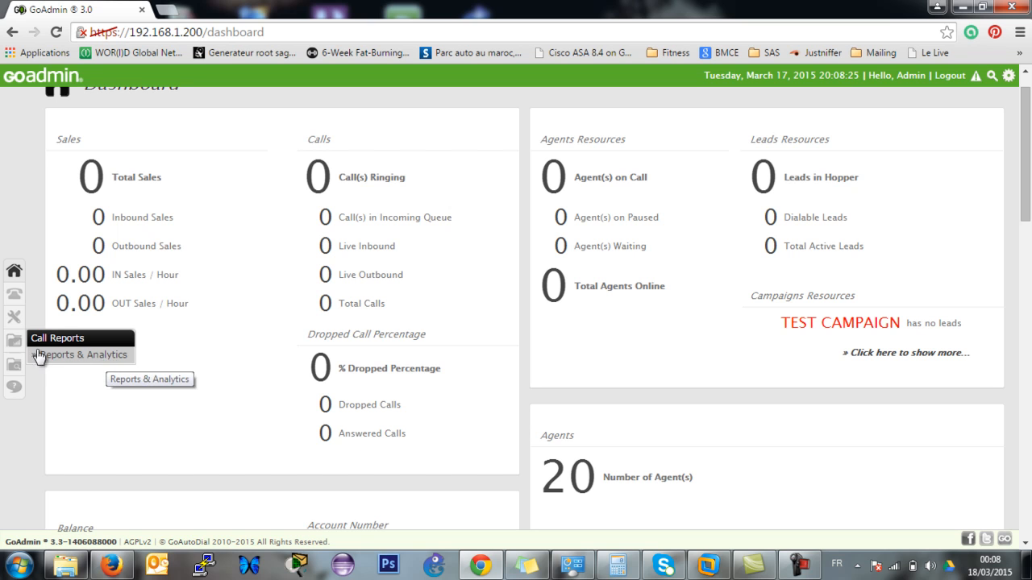
{"action": "left_click", "coordinate": [15, 375]}
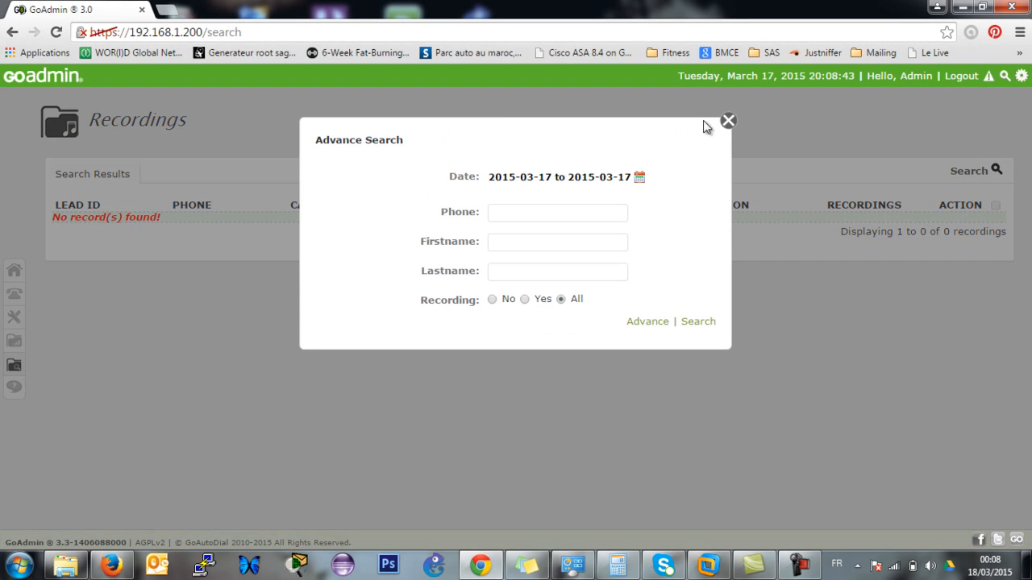
Close the Advance Search dialog and go back to the Dashboard.
{"action": "left_click", "coordinate": [728, 122]}
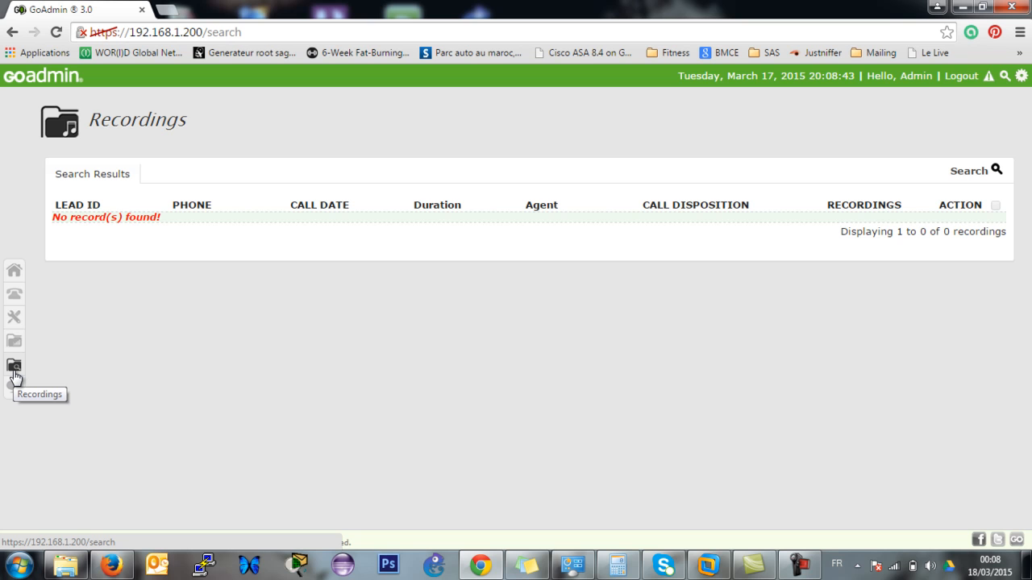
{"action": "left_click", "coordinate": [13, 274]}
{"action": "mouse_move", "coordinate": [14, 298]}
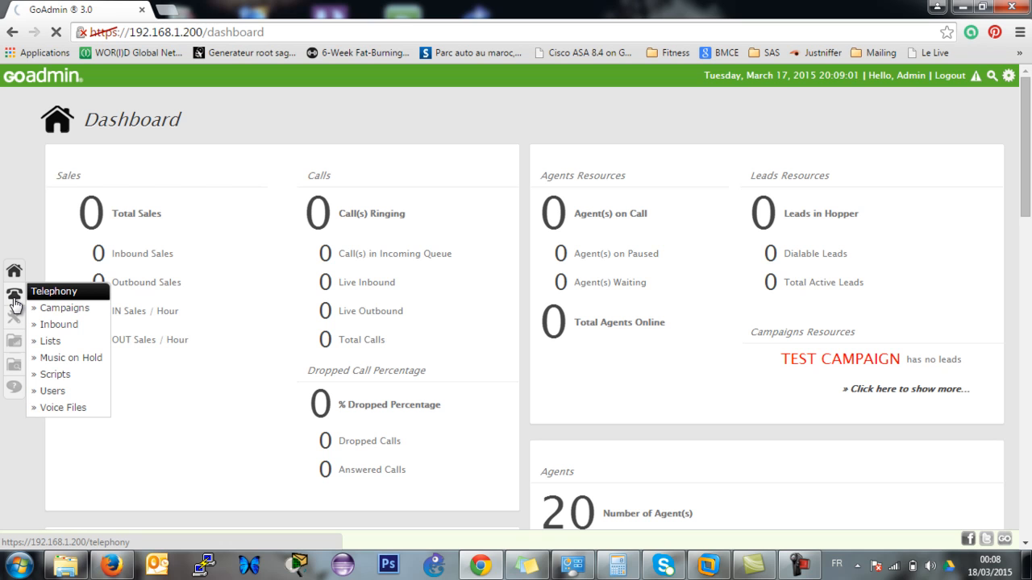
Open Telephony > Campaigns and cancel the Add New Campaign wizard.
{"action": "left_click", "coordinate": [76, 307]}
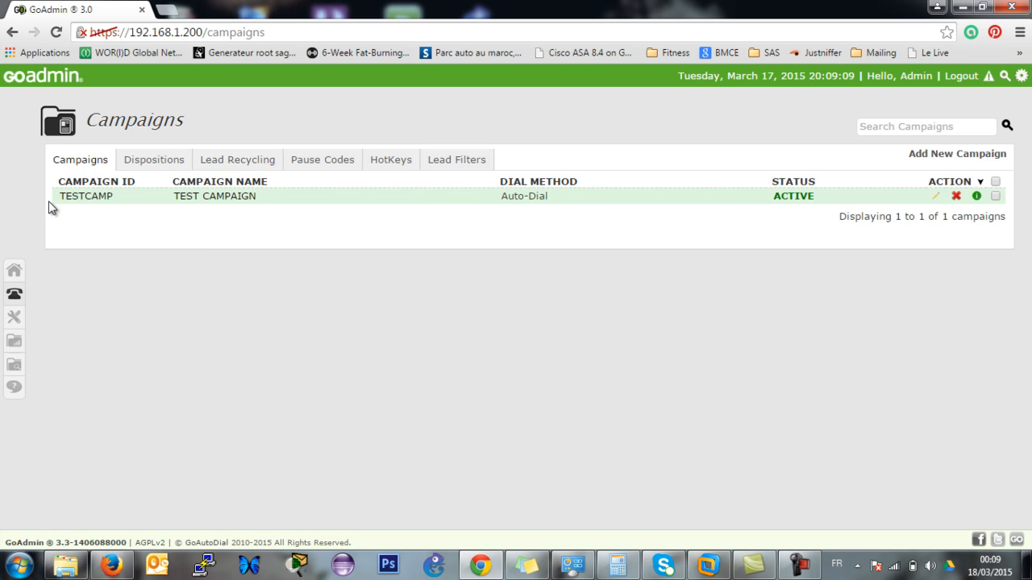
{"action": "left_click", "coordinate": [992, 155]}
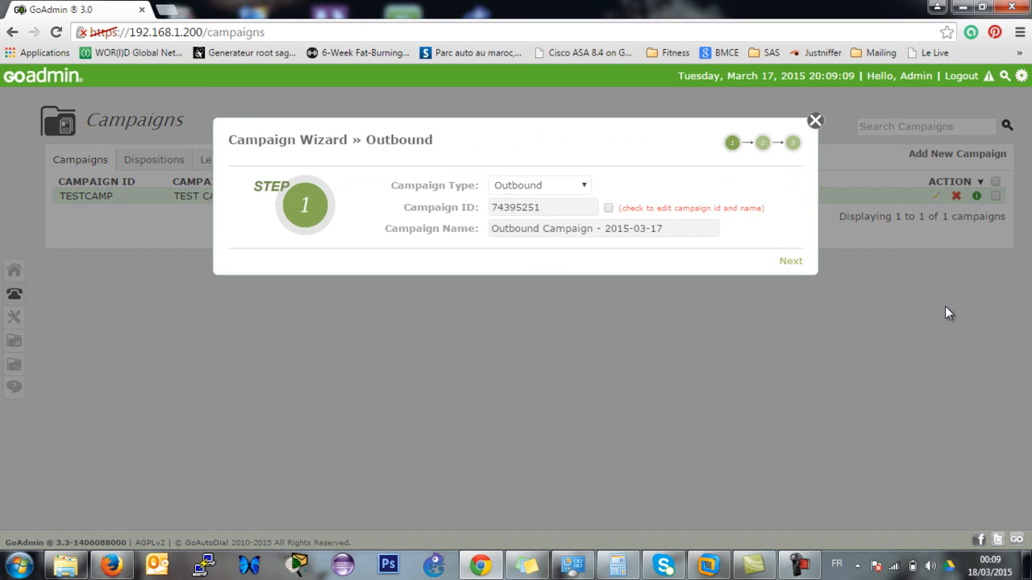
{"action": "left_click", "coordinate": [814, 121]}
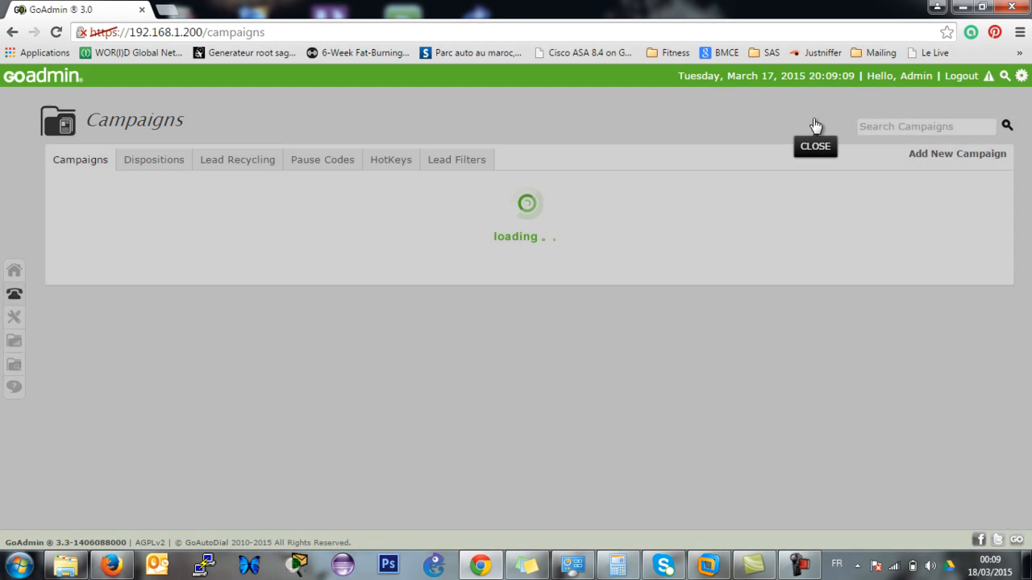
View the Dispositions, Lead Recycling, Pause Codes, Hotkeys and Lead Filters tabs, then return to Campaigns.
{"action": "left_click", "coordinate": [156, 161]}
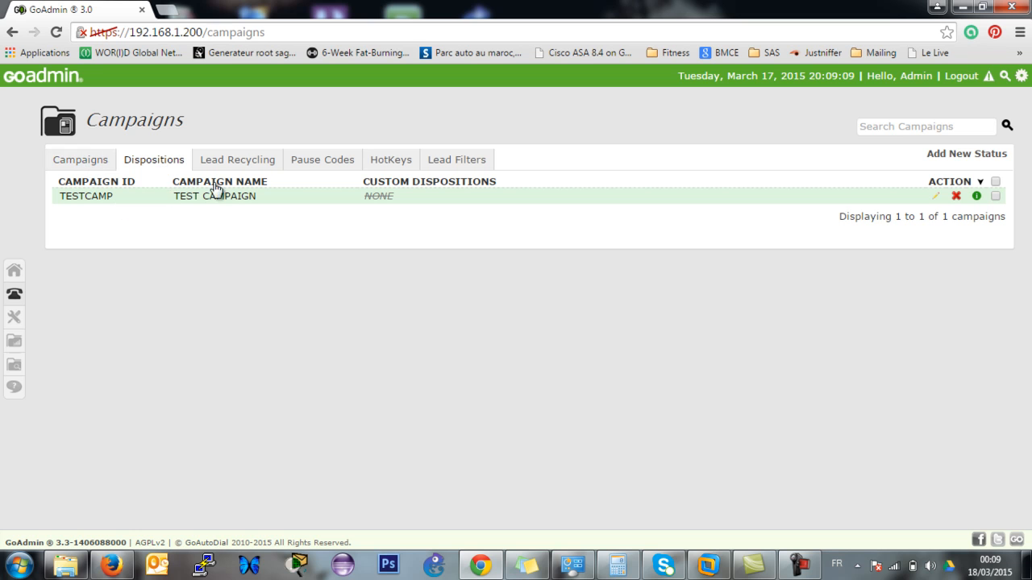
{"action": "left_click", "coordinate": [254, 164]}
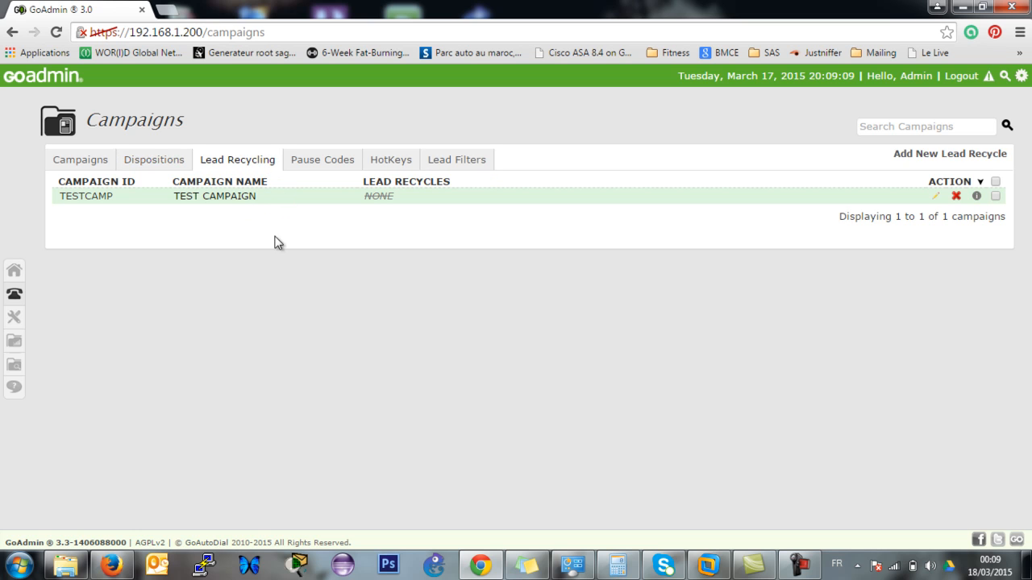
{"action": "left_click", "coordinate": [319, 161]}
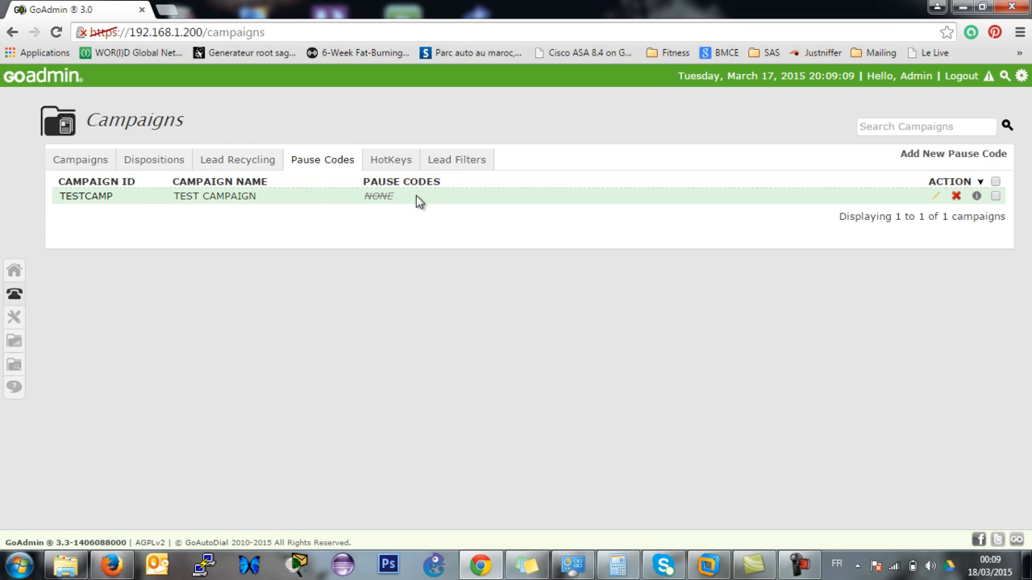
{"action": "left_click", "coordinate": [395, 166]}
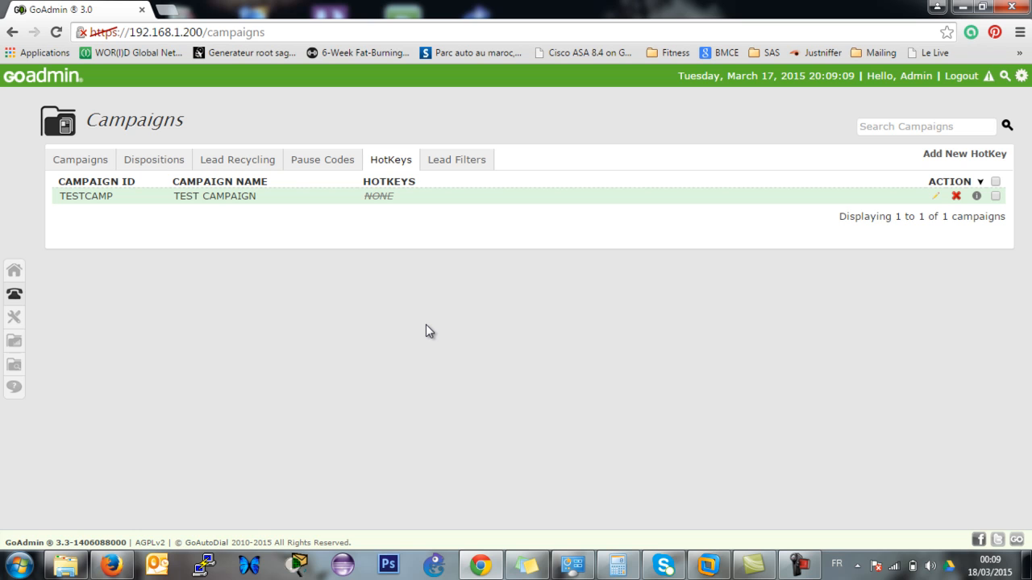
{"action": "left_click", "coordinate": [448, 168]}
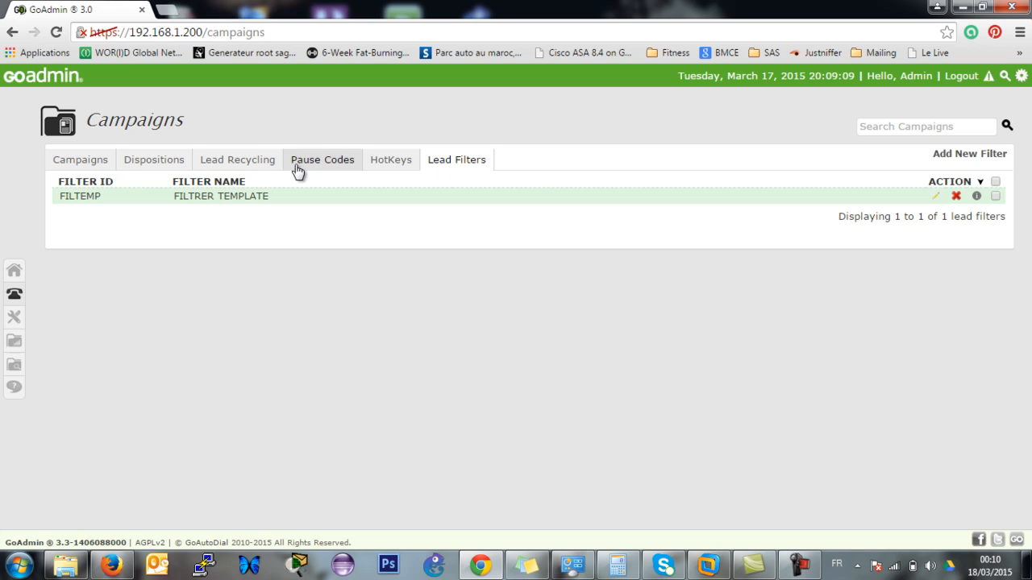
{"action": "left_click", "coordinate": [92, 165]}
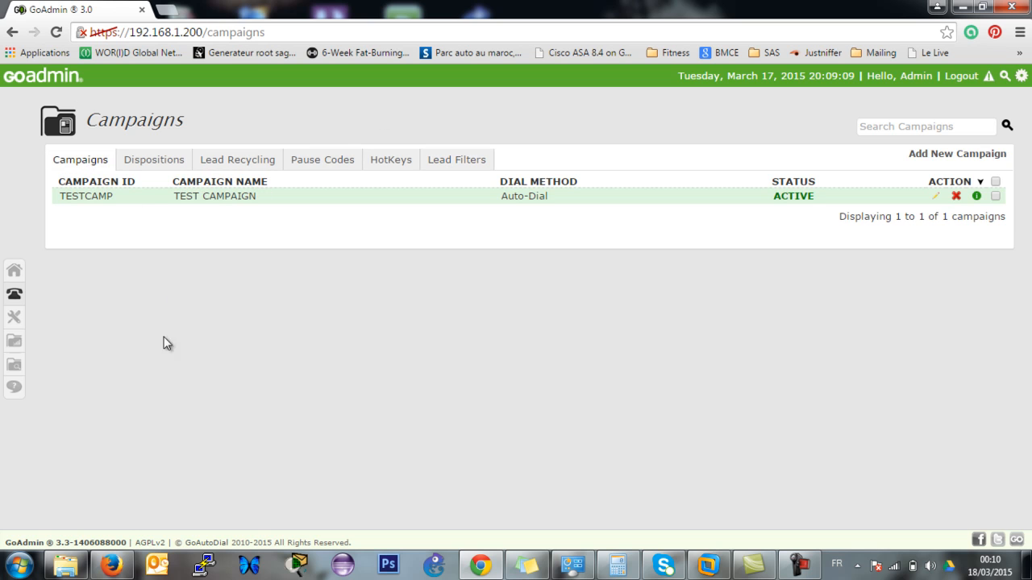
{"action": "mouse_move", "coordinate": [25, 303]}
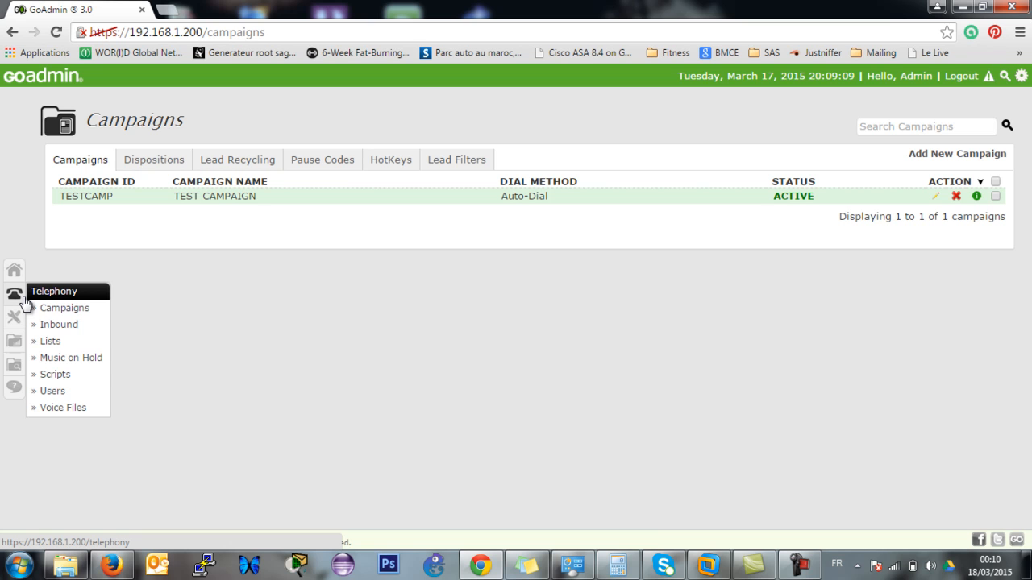
Open Telephony > Lists showing lists 101, 998 and 999 for TESTCAMP.
{"action": "left_click", "coordinate": [58, 345]}
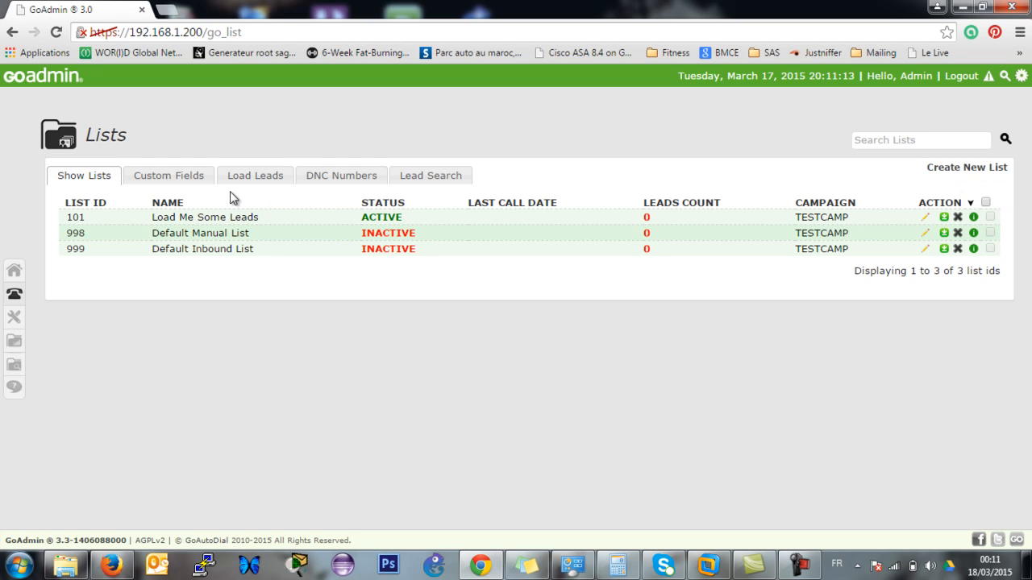
View the Custom Fields, Load Leads and DNC Numbers tabs, then open Lead Search and close its options dialog.
{"action": "left_click", "coordinate": [166, 177]}
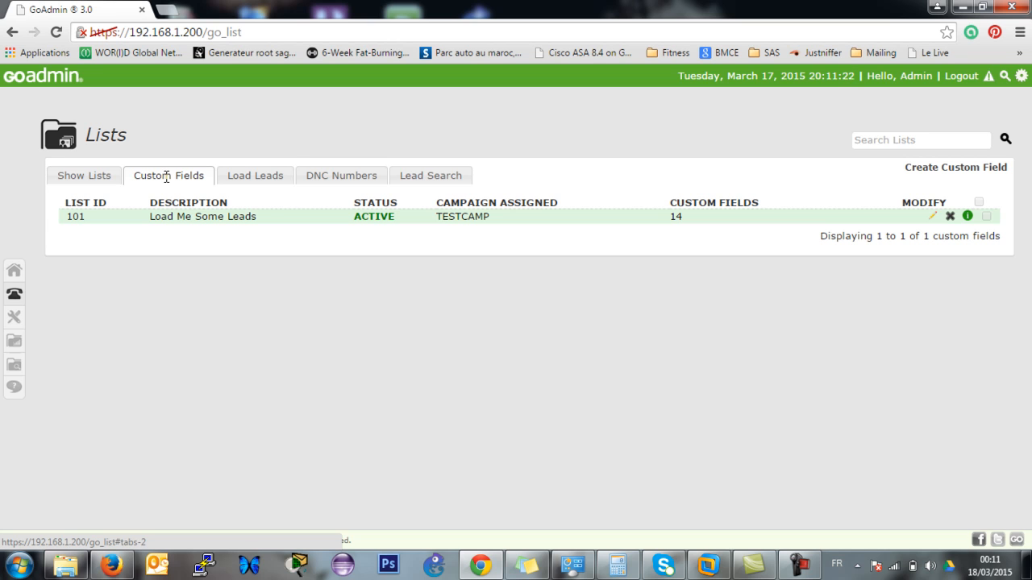
{"action": "left_click", "coordinate": [281, 183]}
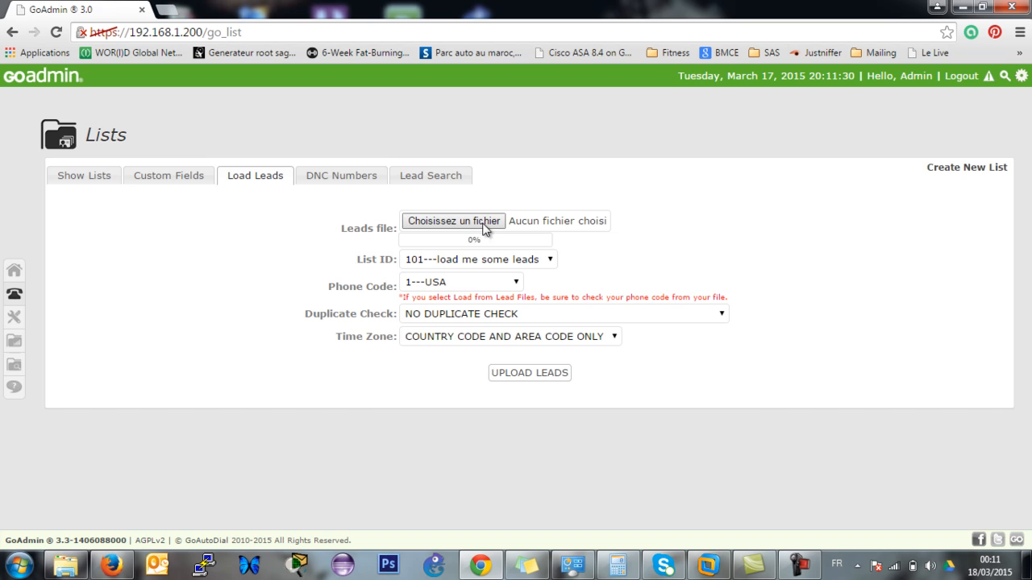
{"action": "left_click", "coordinate": [323, 180]}
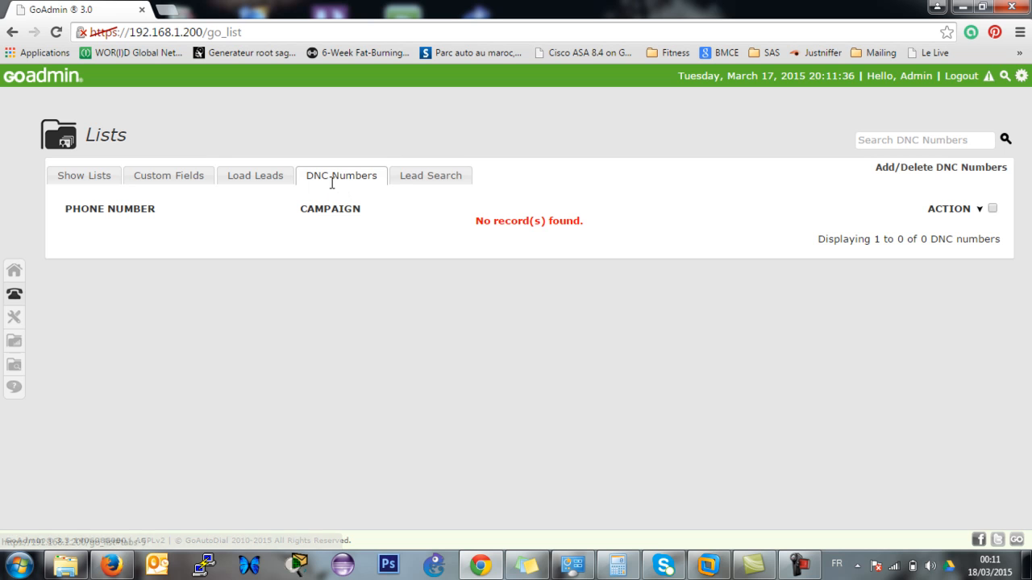
{"action": "left_click", "coordinate": [441, 177]}
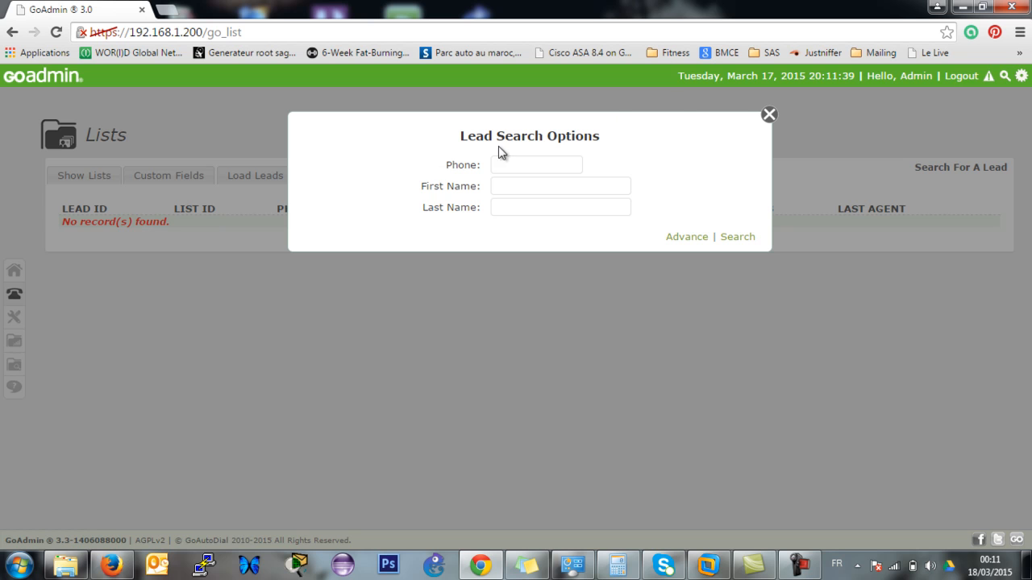
{"action": "left_click", "coordinate": [770, 115]}
{"action": "mouse_move", "coordinate": [15, 295]}
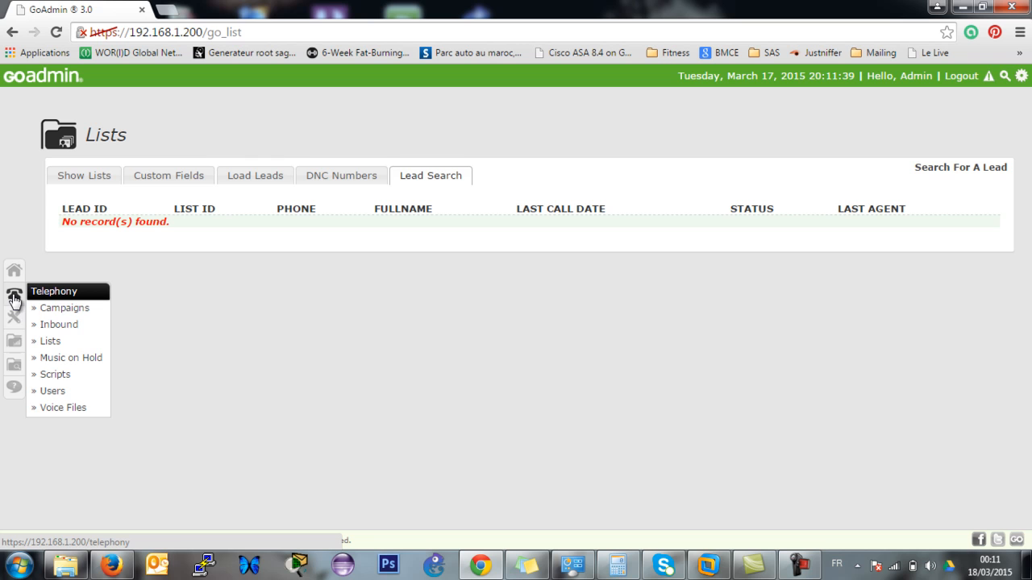
Open the Scripts page, preview the available new-script types, then cancel the wizard.
{"action": "left_click", "coordinate": [77, 375]}
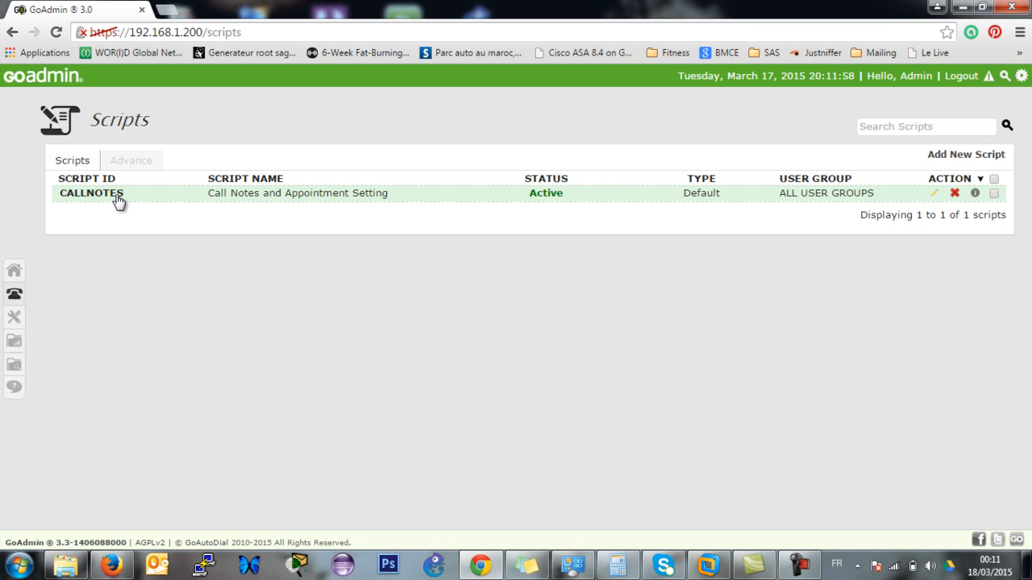
{"action": "left_click", "coordinate": [984, 159]}
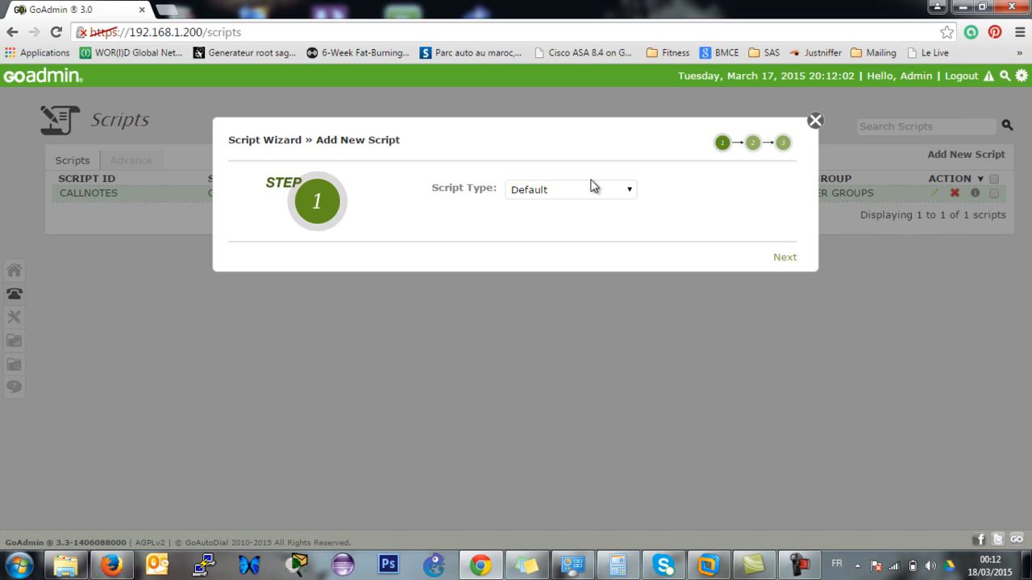
{"action": "left_click", "coordinate": [625, 191]}
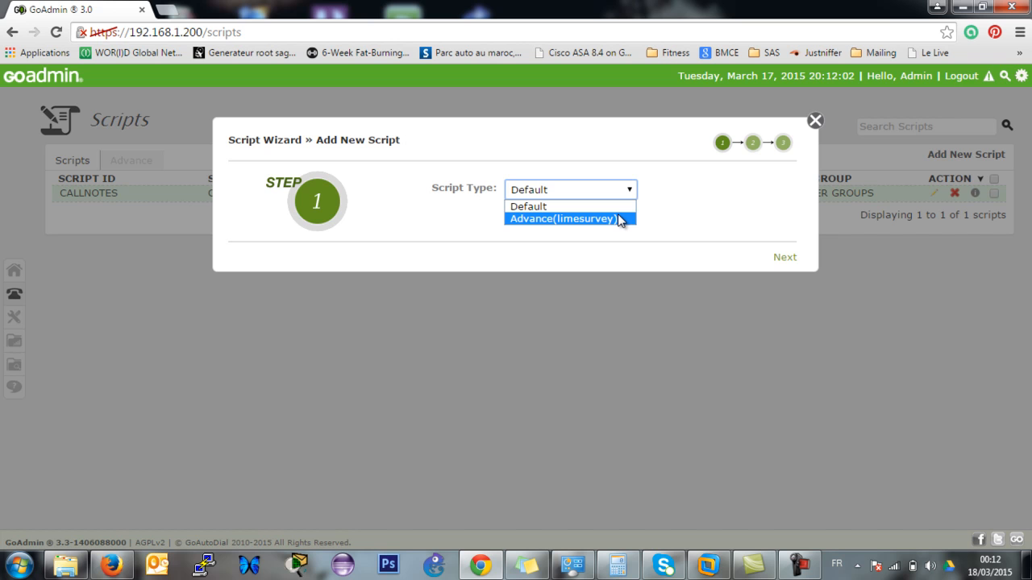
{"action": "left_click", "coordinate": [815, 122]}
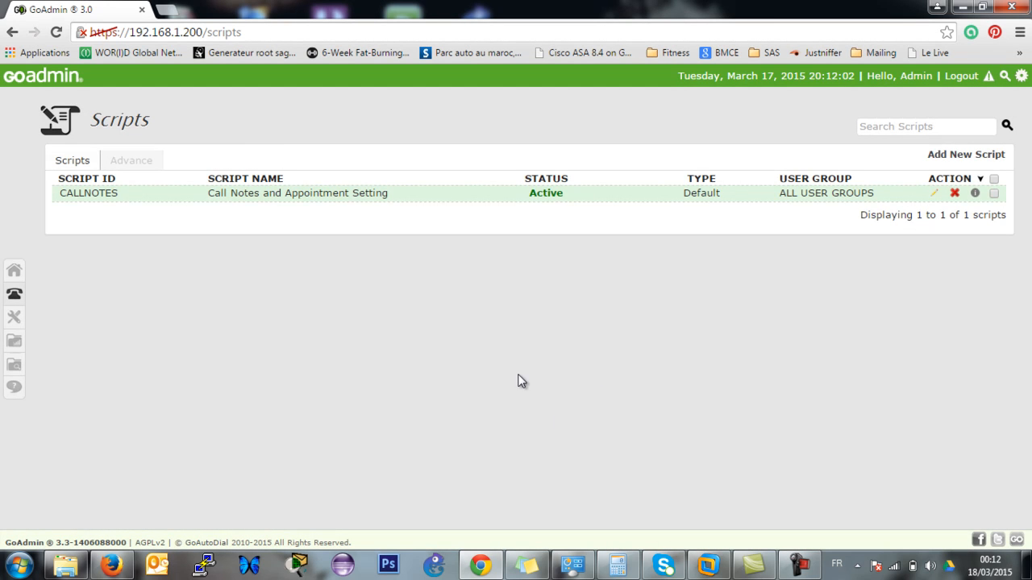
{"action": "mouse_move", "coordinate": [15, 300]}
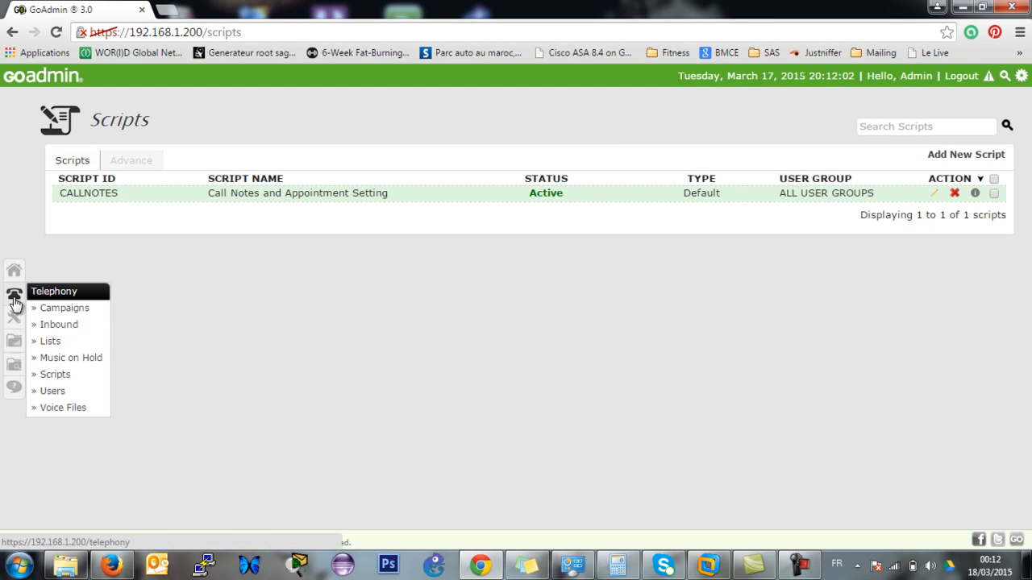
Open Carriers, advance the Carrier Wizard past step one, and close the JustGoVoIP signup popup.
{"action": "mouse_move", "coordinate": [17, 322]}
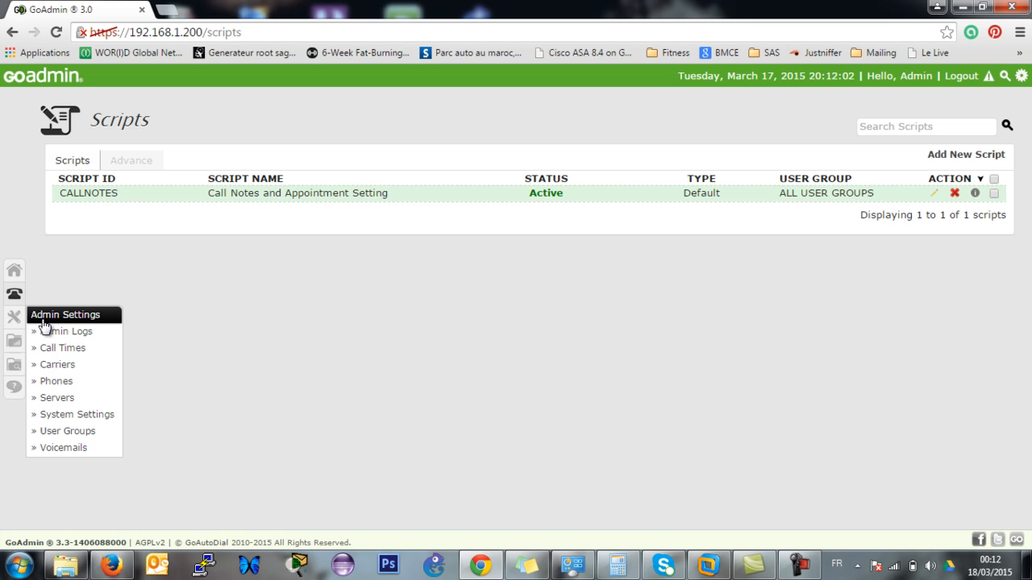
{"action": "left_click", "coordinate": [104, 371]}
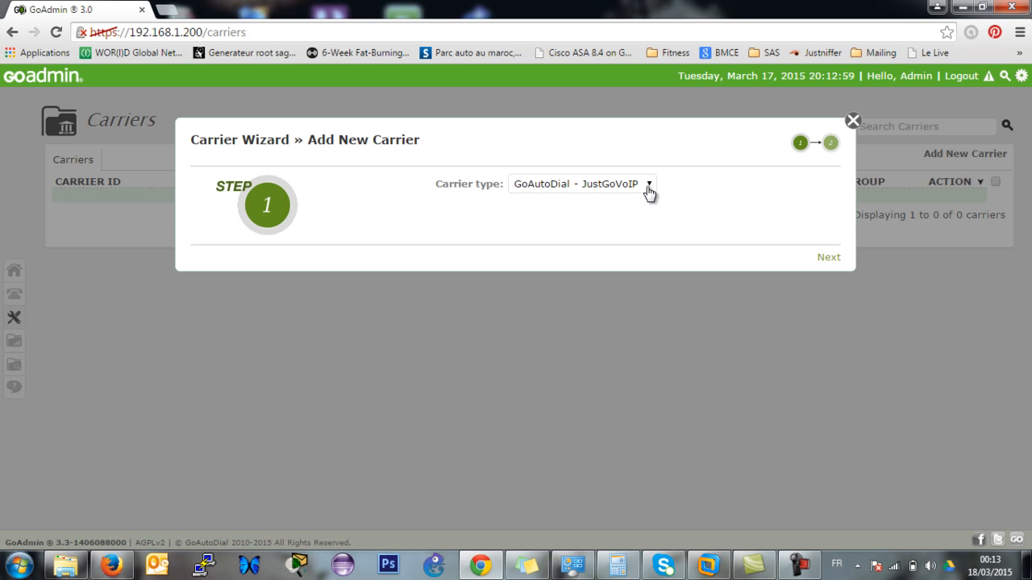
{"action": "left_click", "coordinate": [828, 257]}
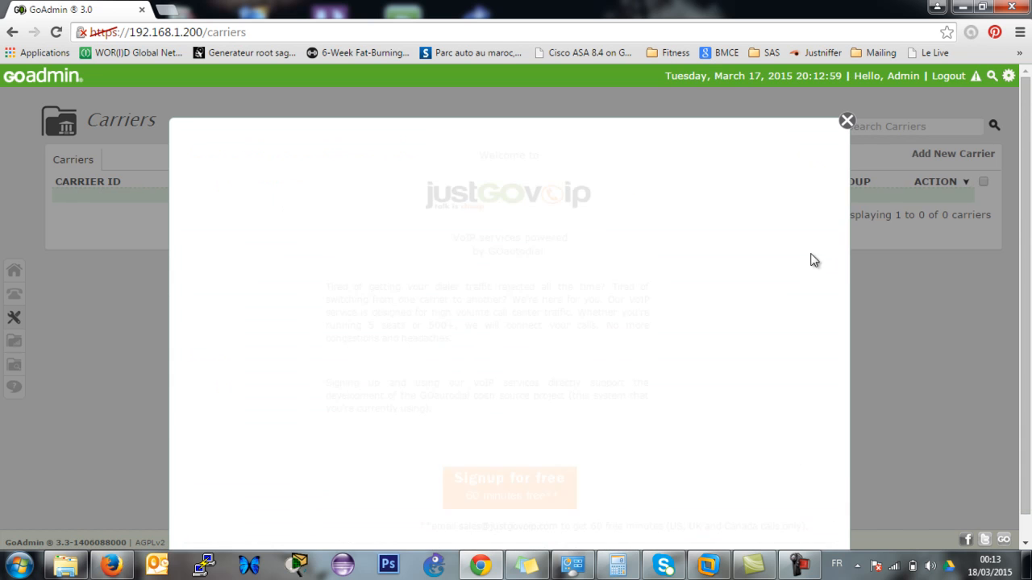
{"action": "scroll", "coordinate": [536, 314], "scroll_direction": "down", "scroll_amount": 1}
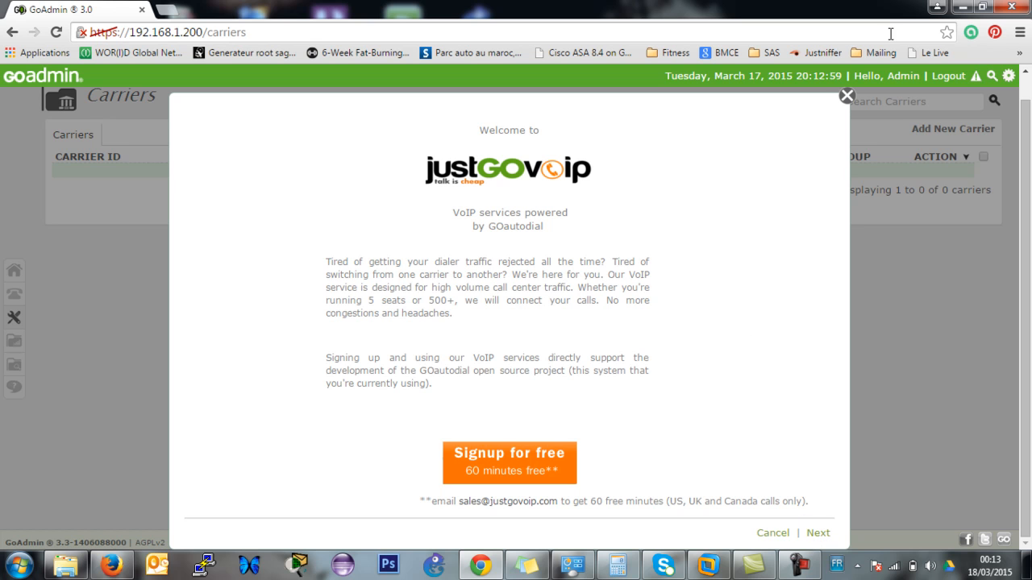
{"action": "left_click", "coordinate": [846, 97]}
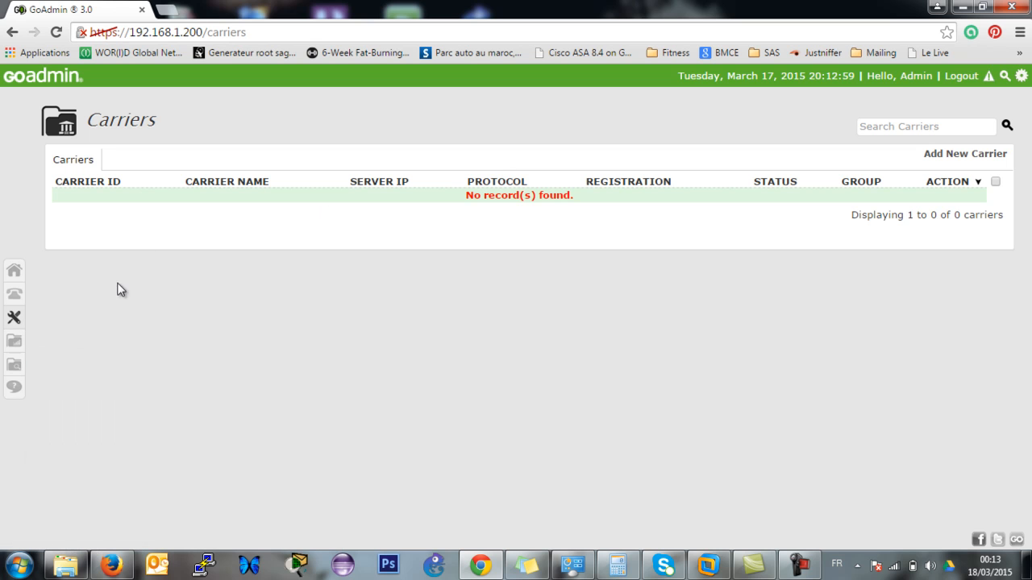
{"action": "mouse_move", "coordinate": [13, 317]}
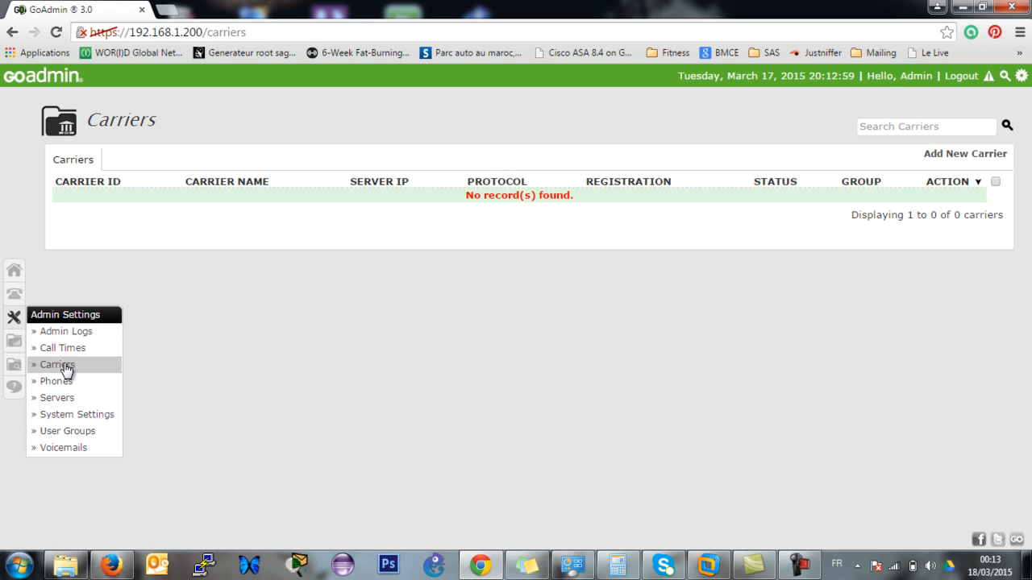
Browse the 20 SIP phones, peek at Add New Phone, then open phone 8001 for editing.
{"action": "left_click", "coordinate": [81, 389]}
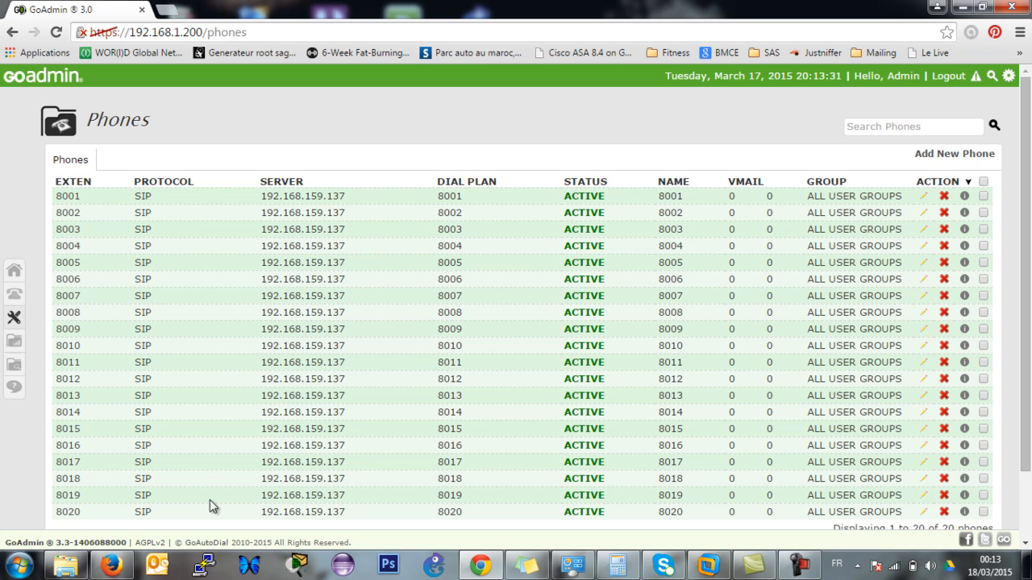
{"action": "scroll", "coordinate": [1024, 185], "scroll_direction": "down", "scroll_amount": 1}
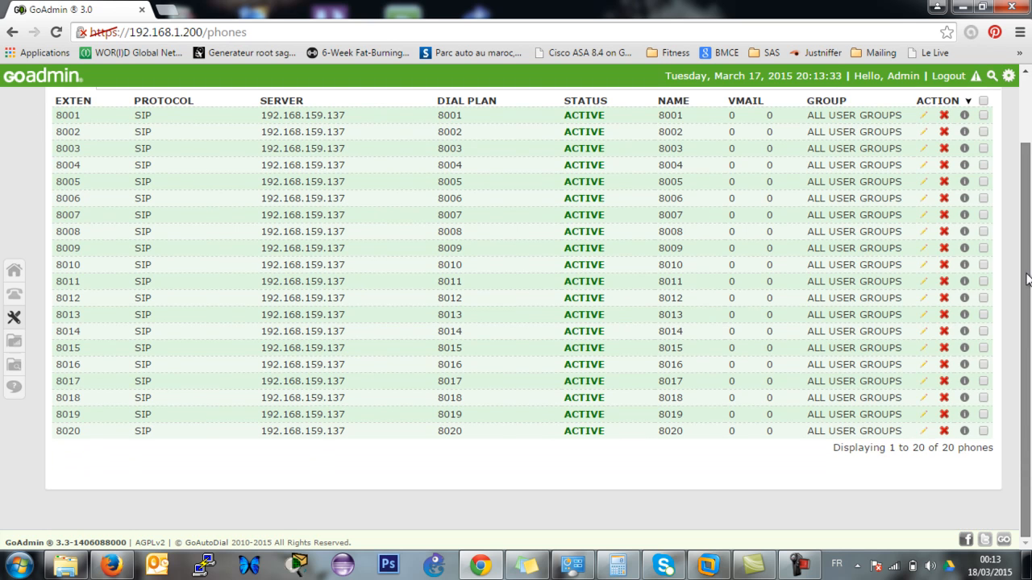
{"action": "scroll", "coordinate": [1022, 185], "scroll_direction": "up", "scroll_amount": 1}
{"action": "scroll", "coordinate": [1022, 186], "scroll_direction": "down", "scroll_amount": 1}
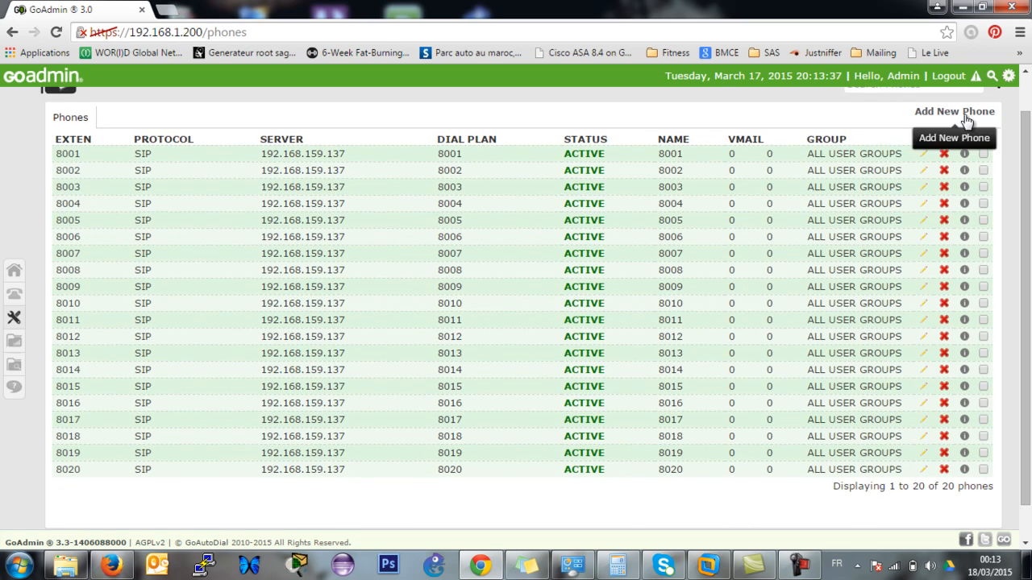
{"action": "left_click", "coordinate": [965, 115]}
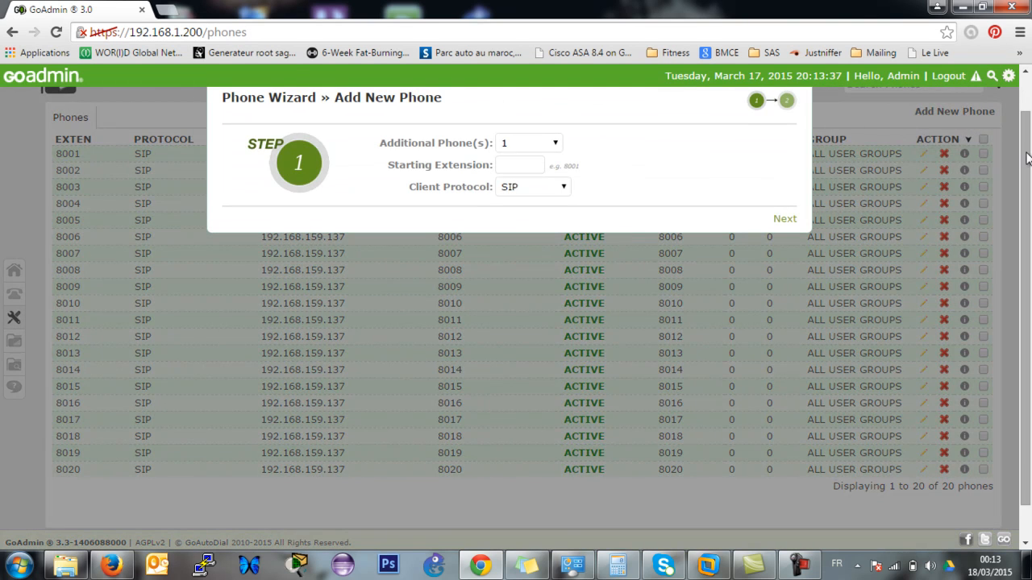
{"action": "scroll", "coordinate": [1025, 161], "scroll_direction": "up", "scroll_amount": 2}
{"action": "left_click", "coordinate": [808, 121]}
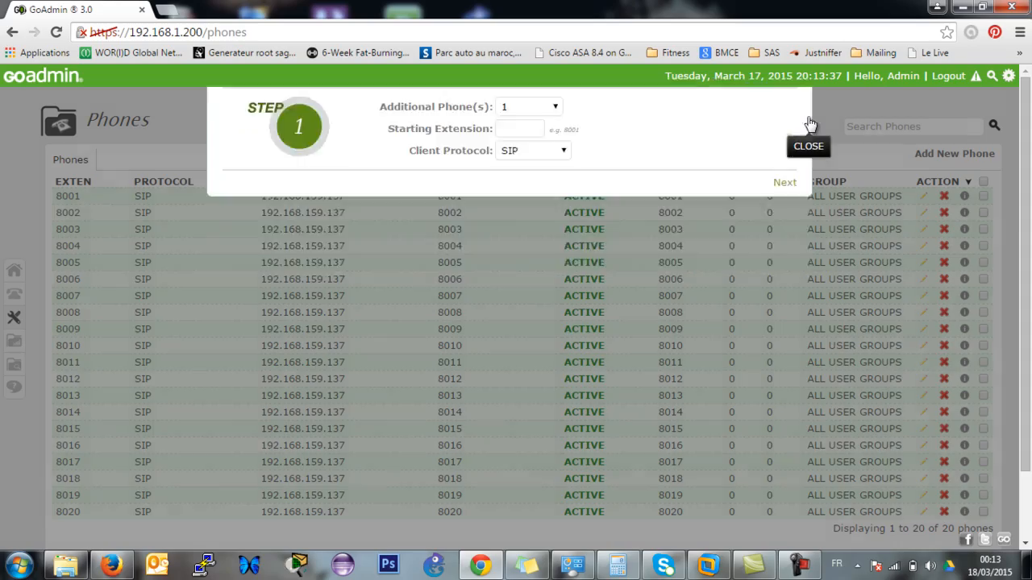
{"action": "left_click", "coordinate": [923, 196]}
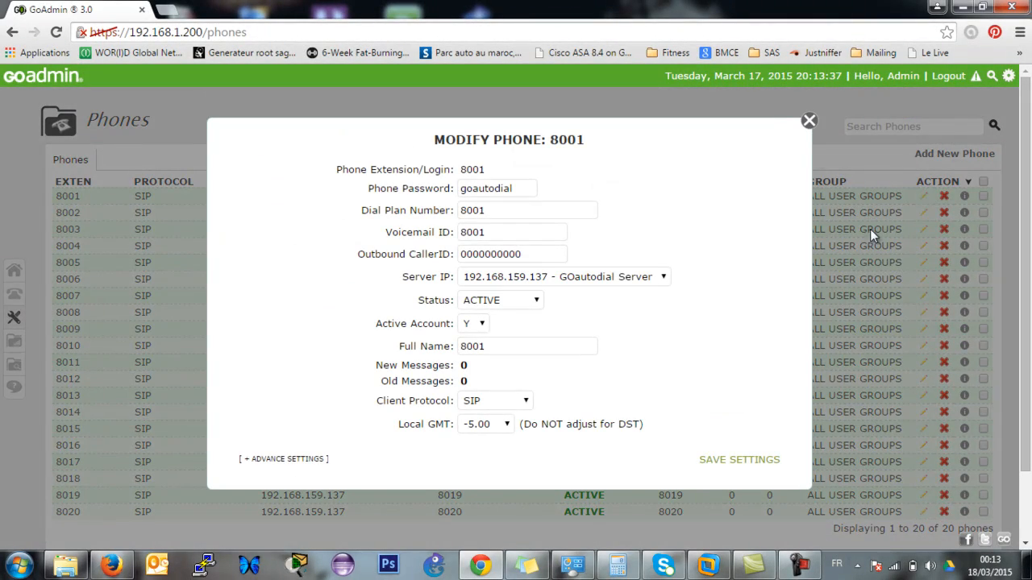
Close phone 8001 unsaved and open the Servers list showing GOautodial at 192.168.159.137.
{"action": "left_click", "coordinate": [808, 121]}
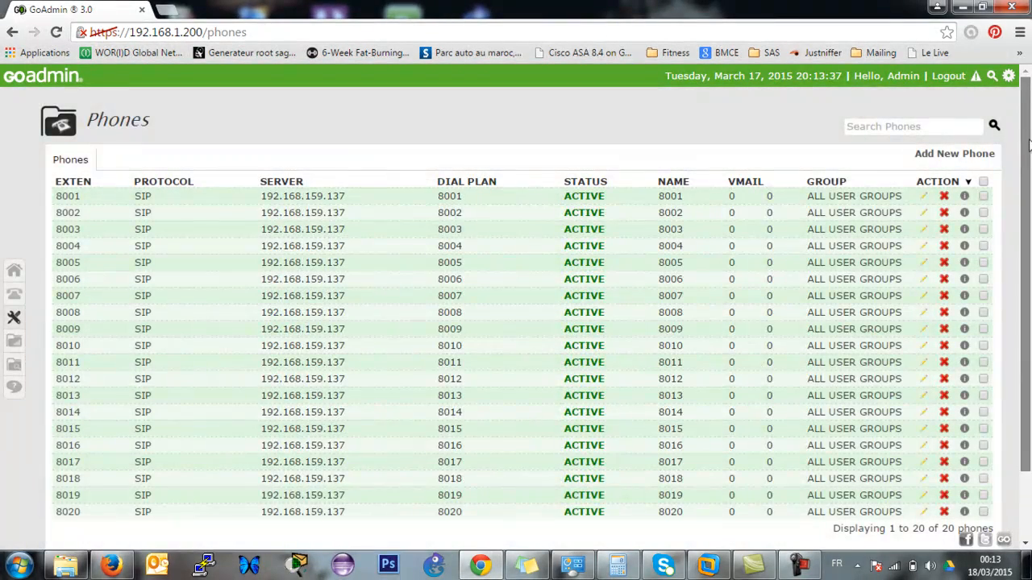
{"action": "scroll", "coordinate": [392, 247], "scroll_direction": "down", "scroll_amount": 1}
{"action": "mouse_move", "coordinate": [14, 345]}
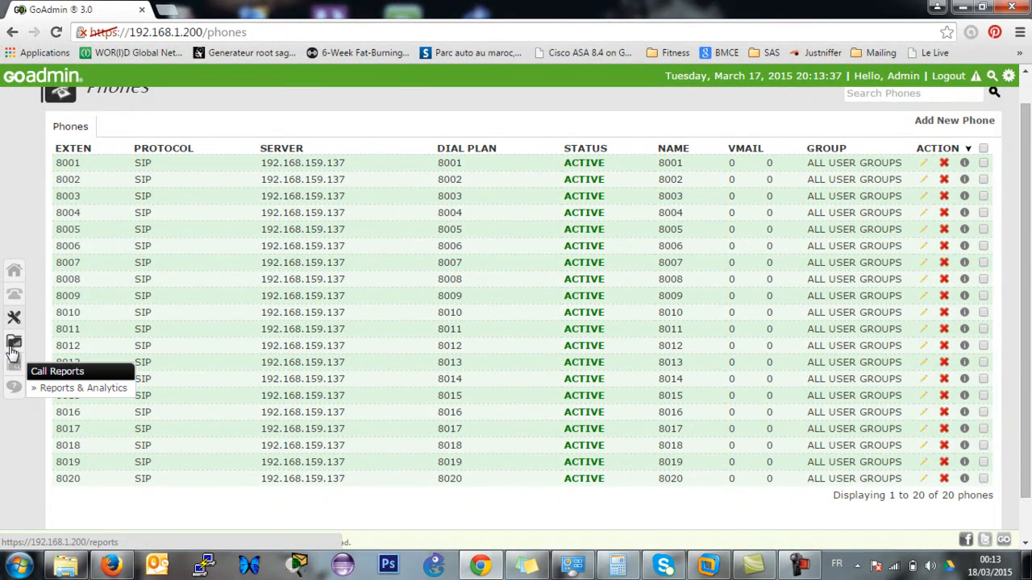
{"action": "mouse_move", "coordinate": [14, 318]}
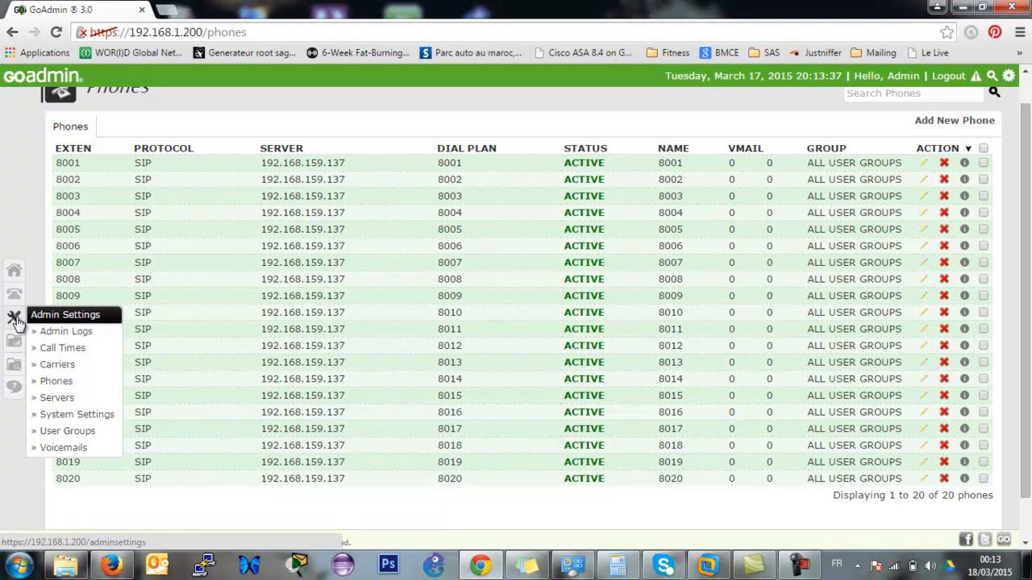
{"action": "left_click", "coordinate": [87, 399]}
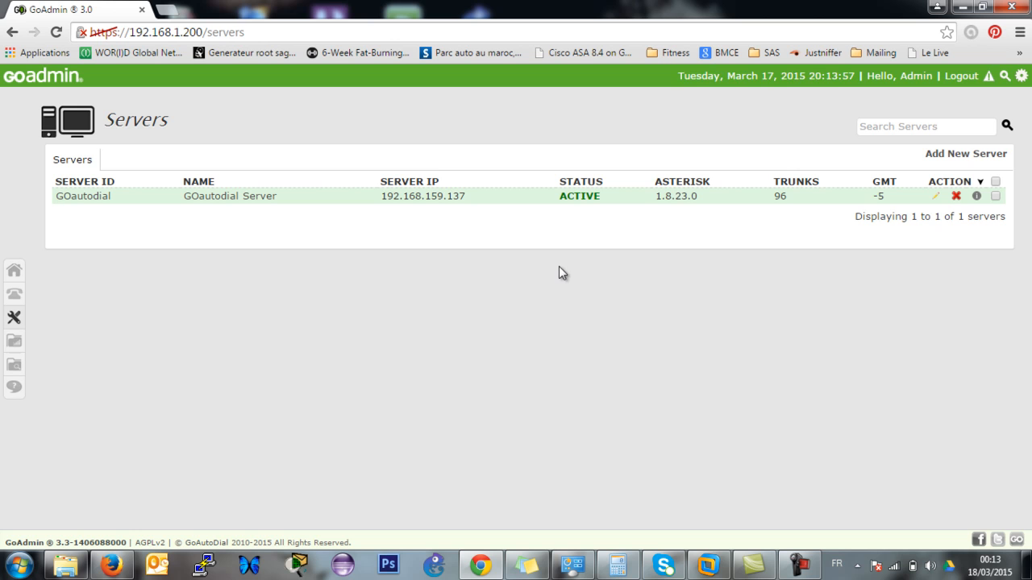
Open the GOautodial server's settings and expand its advanced options.
{"action": "left_click", "coordinate": [936, 197]}
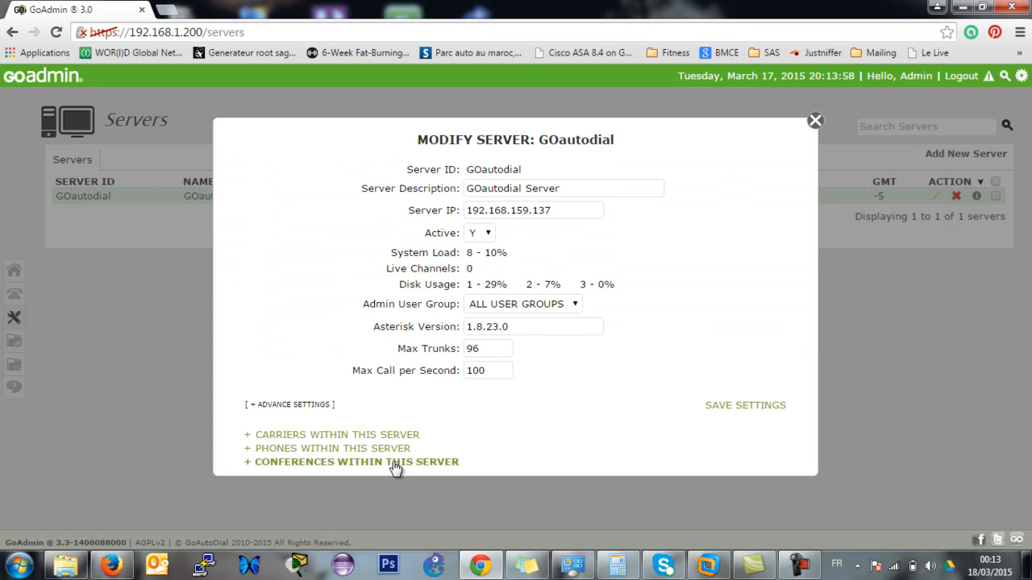
{"action": "left_click", "coordinate": [304, 407]}
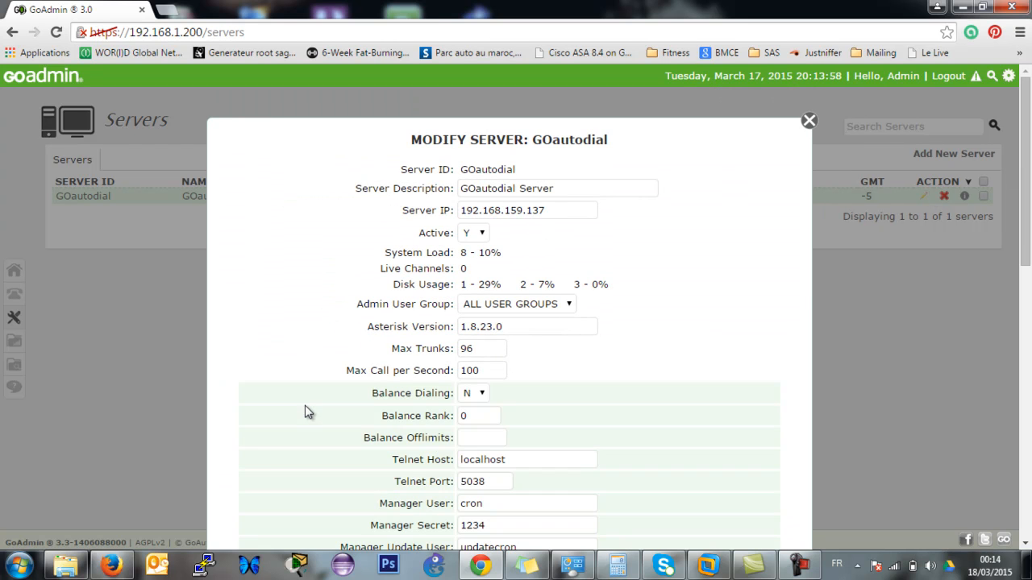
{"action": "mouse_move", "coordinate": [1027, 162]}
{"action": "left_mouse_down"}
{"action": "mouse_move", "coordinate": [1027, 213]}
{"action": "mouse_move", "coordinate": [1029, 178]}
{"action": "left_mouse_up"}
Inspect Max Trunks (96) and Max Call per Second (100), leaving both unchanged.
{"action": "left_click_drag", "start_coordinate": [492, 303], "coordinate": [419, 301]}
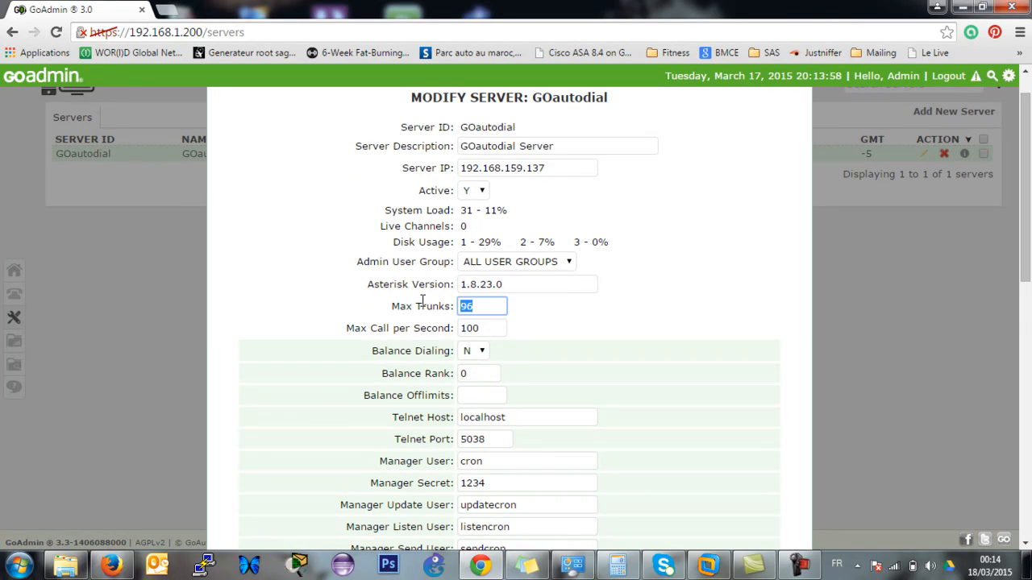
{"action": "left_click_drag", "start_coordinate": [484, 328], "coordinate": [425, 326]}
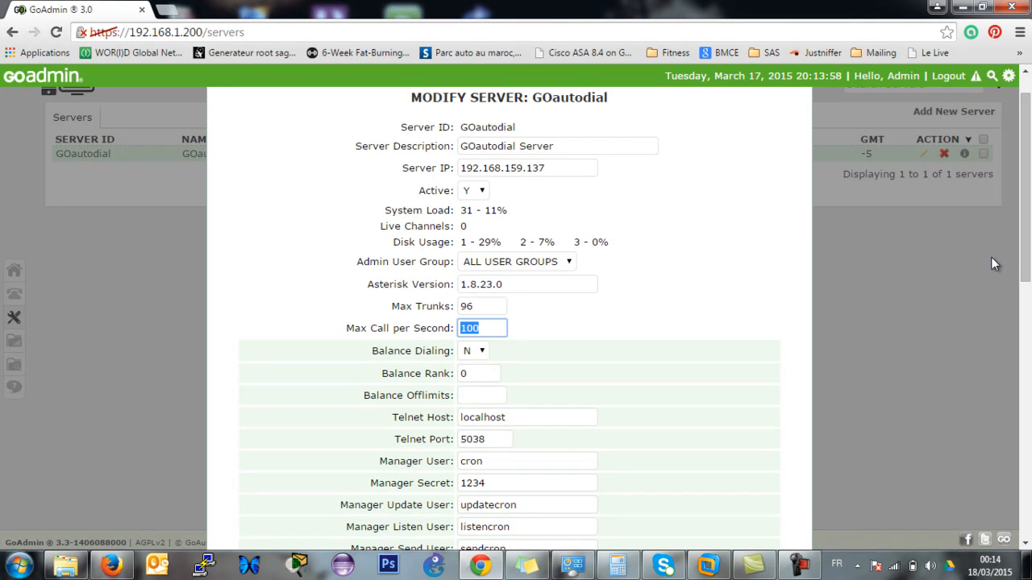
{"action": "left_click", "coordinate": [487, 328]}
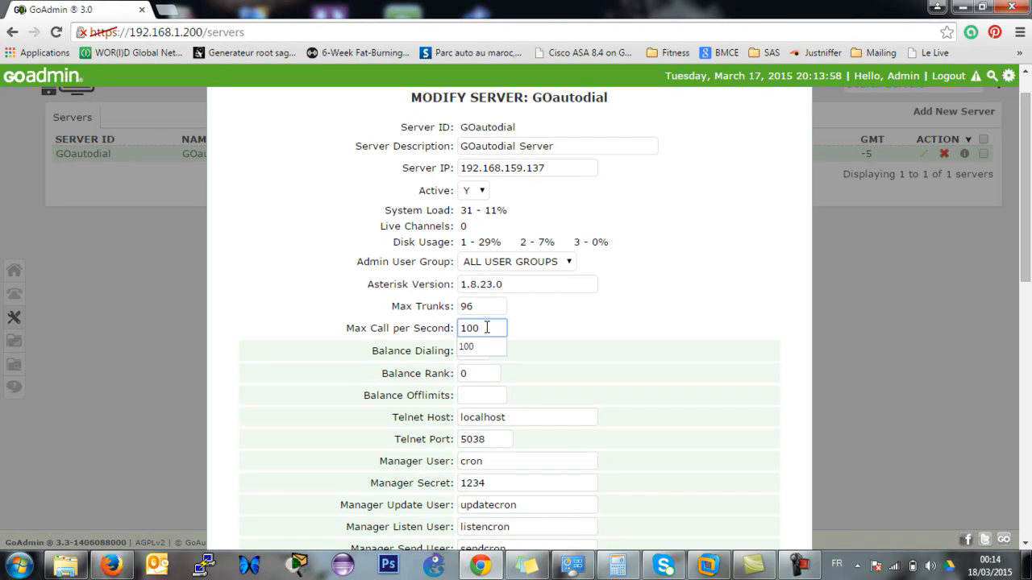
{"action": "left_click_drag", "start_coordinate": [507, 326], "coordinate": [440, 328]}
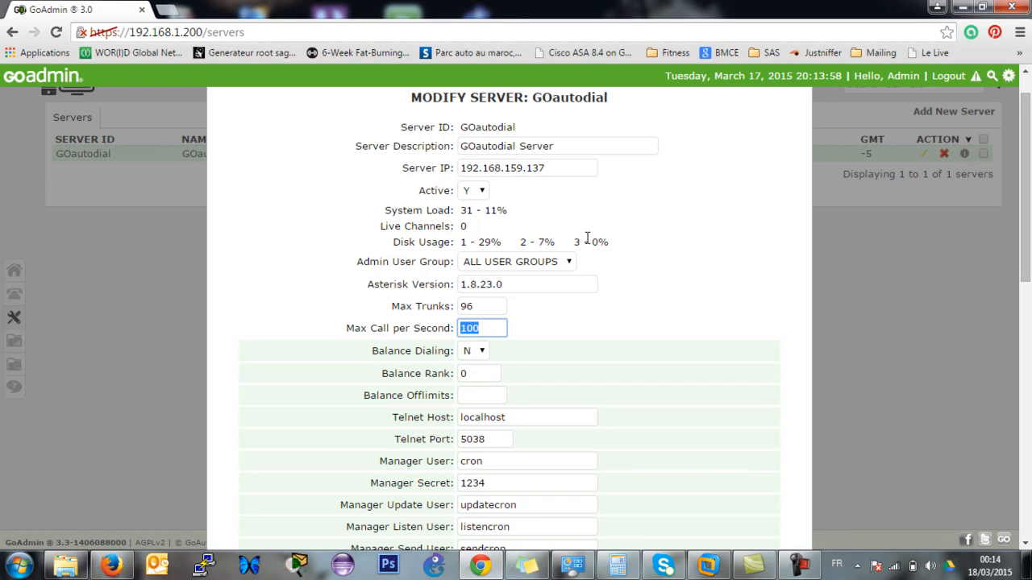
{"action": "left_click_drag", "start_coordinate": [1028, 167], "coordinate": [1030, 225]}
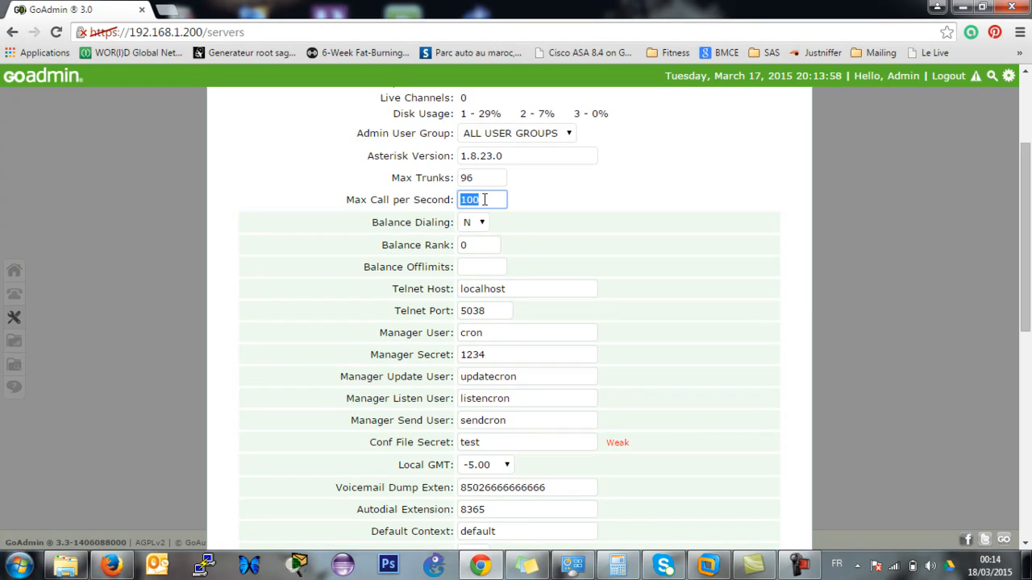
{"action": "double_click", "coordinate": [485, 201]}
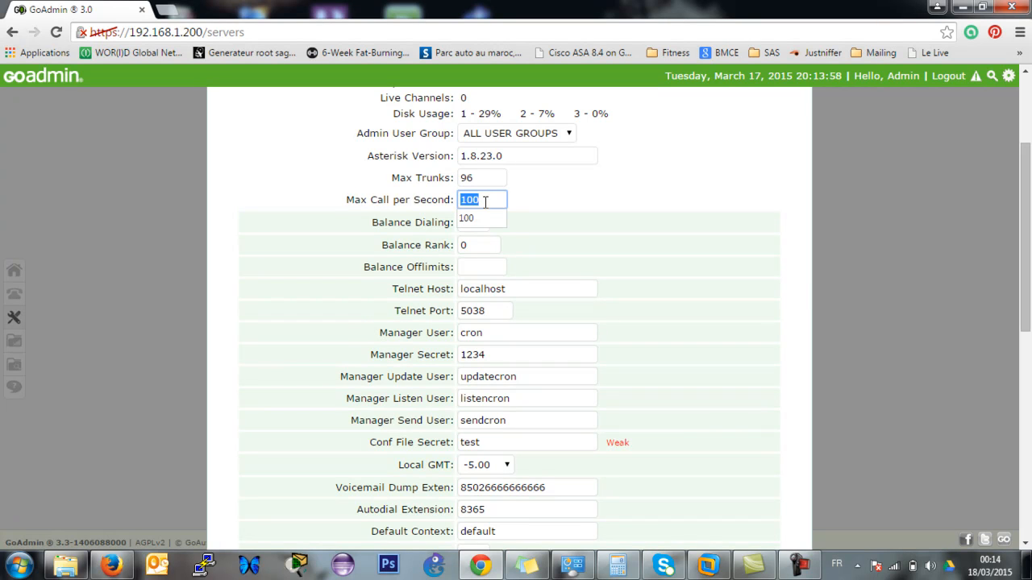
{"action": "left_click", "coordinate": [646, 220]}
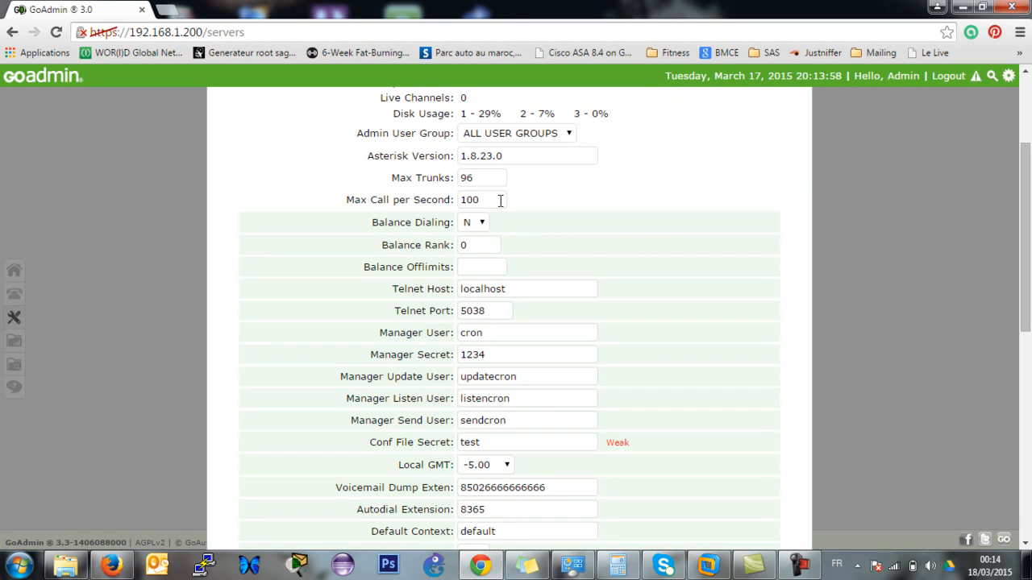
{"action": "left_click", "coordinate": [499, 201]}
{"action": "left_click_drag", "start_coordinate": [1029, 166], "coordinate": [1029, 210]}
Look over the Telnet Host and Manager fields of the server form.
{"action": "left_click", "coordinate": [535, 177]}
{"action": "left_click", "coordinate": [501, 201]}
{"action": "left_click", "coordinate": [513, 174]}
{"action": "left_click", "coordinate": [497, 199]}
{"action": "left_click", "coordinate": [504, 217]}
{"action": "left_click", "coordinate": [516, 244]}
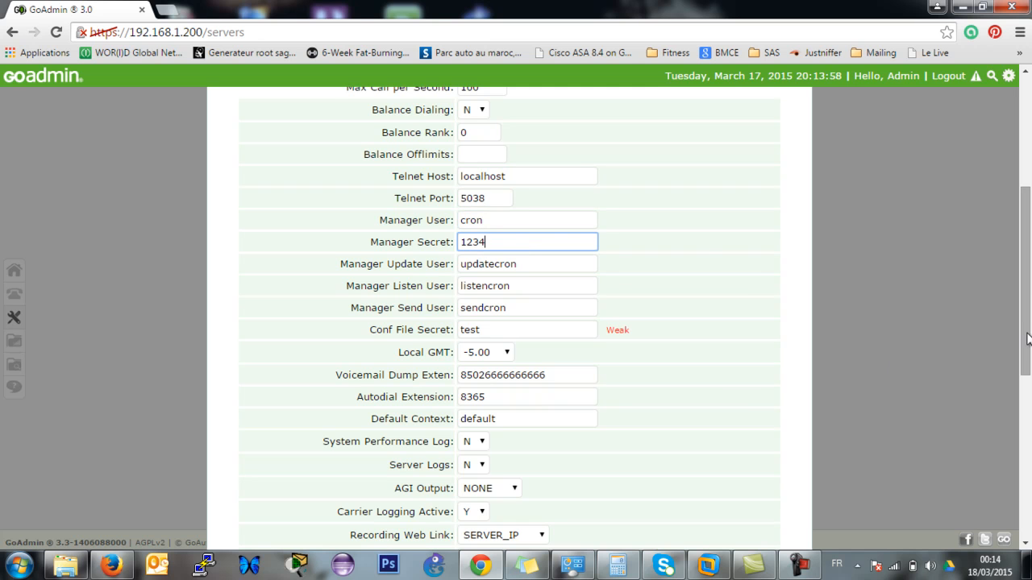
{"action": "left_click_drag", "start_coordinate": [1027, 339], "coordinate": [1029, 408]}
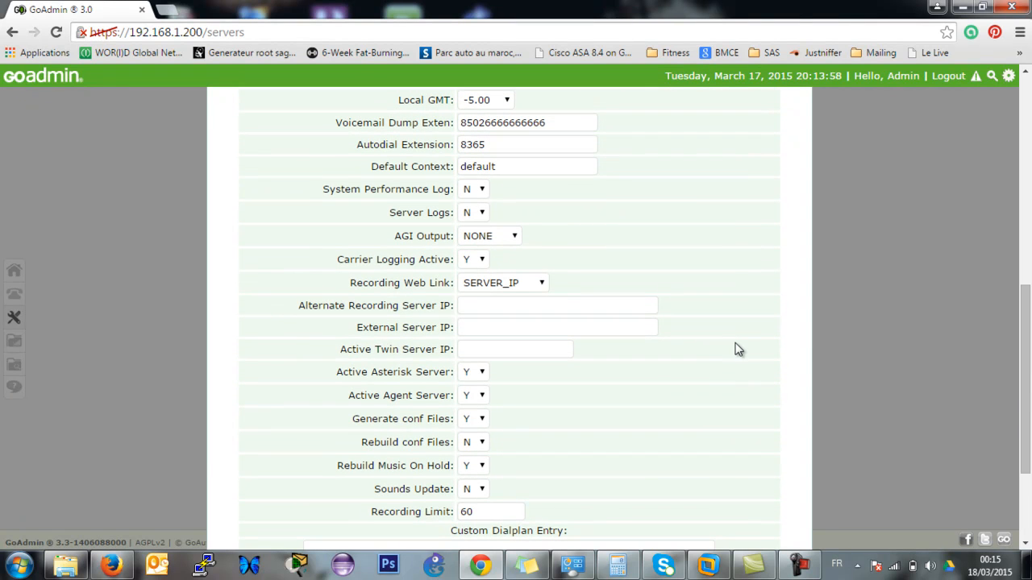
{"action": "key", "text": "ctrl+a"}
{"action": "left_click", "coordinate": [841, 355]}
{"action": "mouse_move", "coordinate": [1030, 418]}
{"action": "left_mouse_down"}
{"action": "mouse_move", "coordinate": [1030, 454]}
{"action": "mouse_move", "coordinate": [1028, 345]}
{"action": "mouse_move", "coordinate": [1027, 399]}
{"action": "left_mouse_up"}
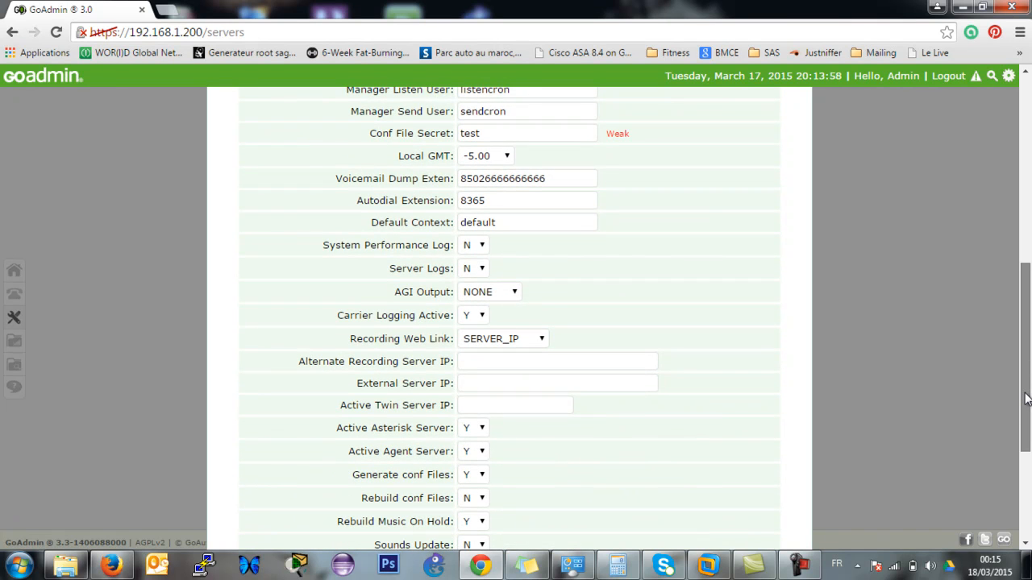
Check the Alternate Recording, External and Active Twin Server IP fields, then close the form unsaved.
{"action": "left_click", "coordinate": [523, 364]}
{"action": "left_click", "coordinate": [514, 383]}
{"action": "left_click", "coordinate": [508, 404]}
{"action": "left_click", "coordinate": [504, 367]}
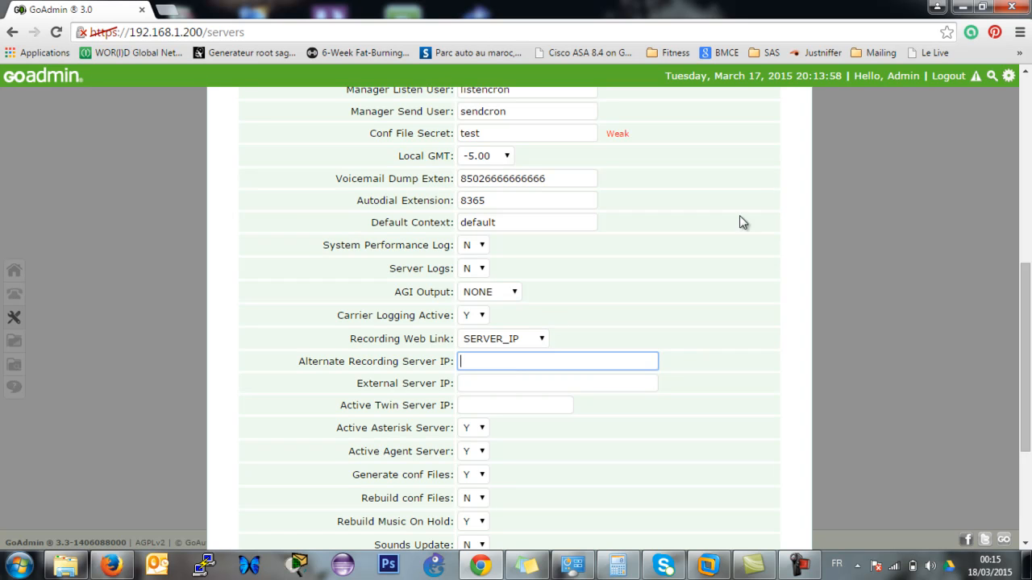
{"action": "left_click_drag", "start_coordinate": [1028, 344], "coordinate": [1005, 143]}
{"action": "left_click_drag", "start_coordinate": [1027, 216], "coordinate": [1002, 535]}
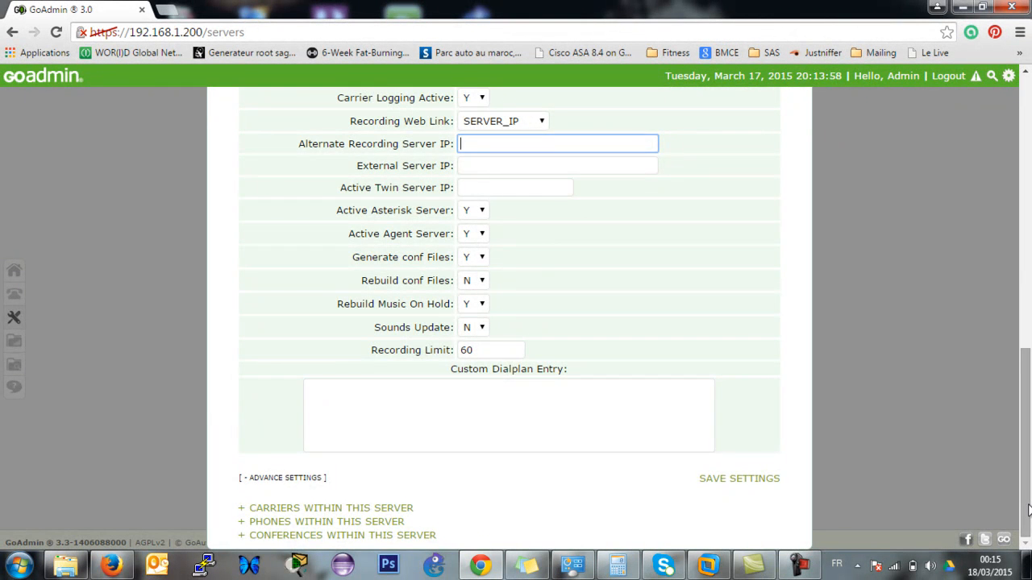
{"action": "left_click_drag", "start_coordinate": [1028, 510], "coordinate": [1024, 238]}
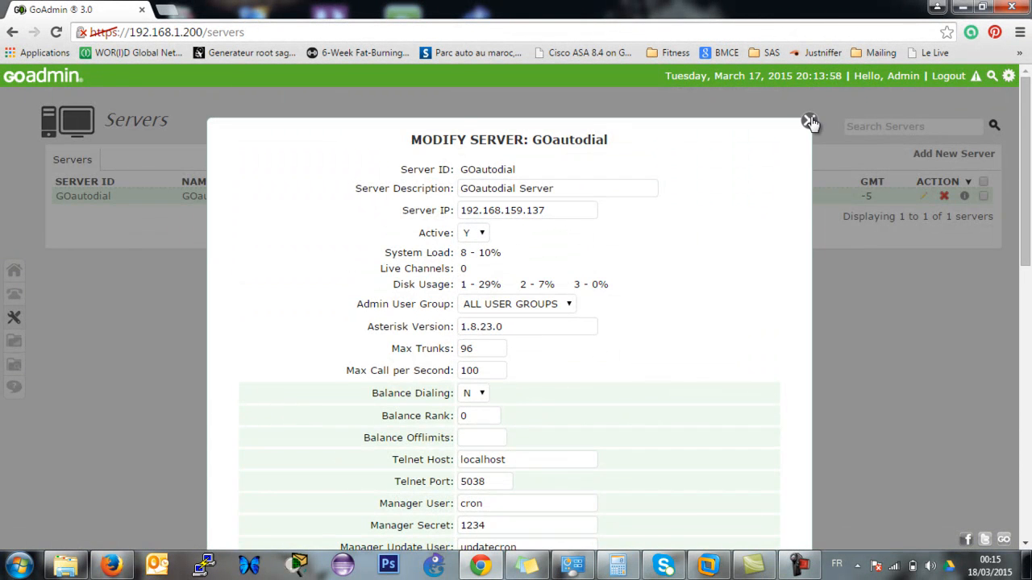
{"action": "left_click", "coordinate": [809, 121]}
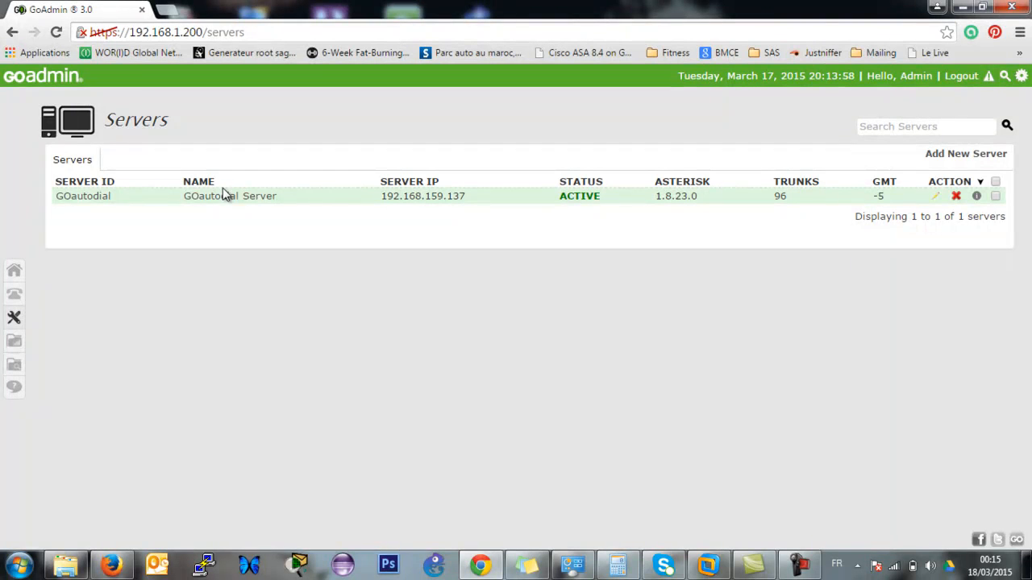
{"action": "mouse_move", "coordinate": [14, 322]}
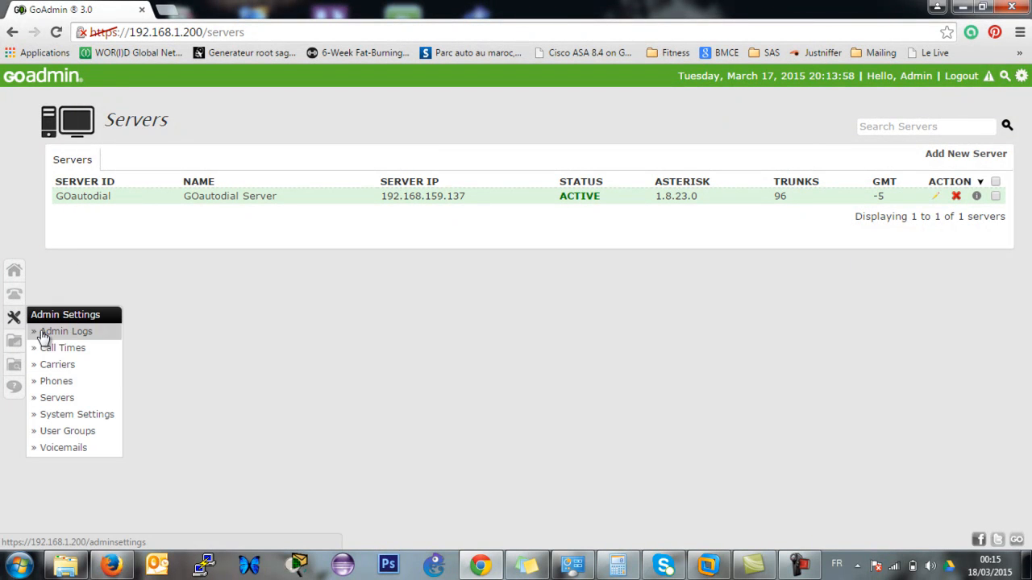
Open System Settings and change Default Local GMT from -5.00 to 0.00.
{"action": "left_click", "coordinate": [95, 418]}
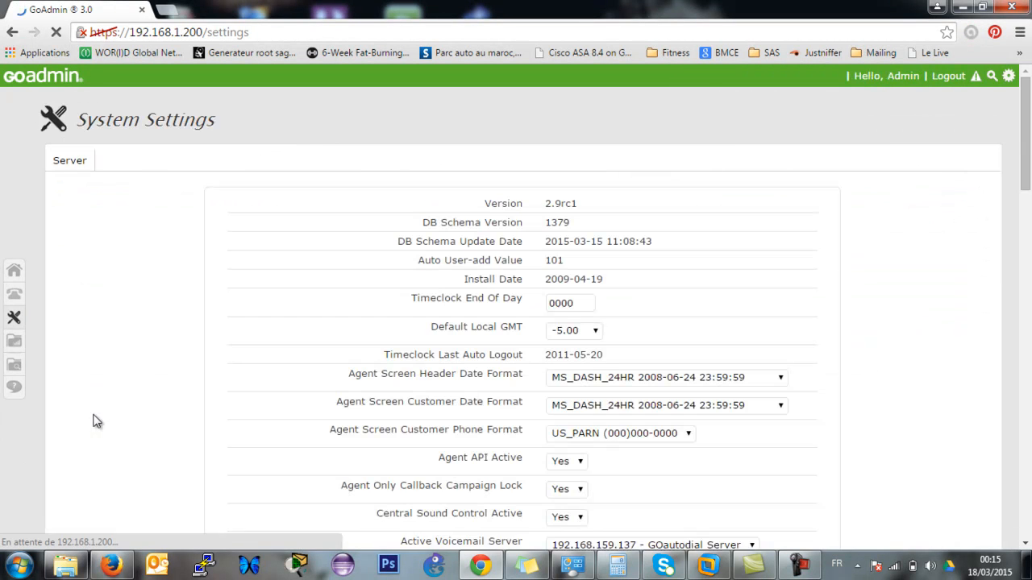
{"action": "left_click_drag", "start_coordinate": [1025, 119], "coordinate": [1028, 153]}
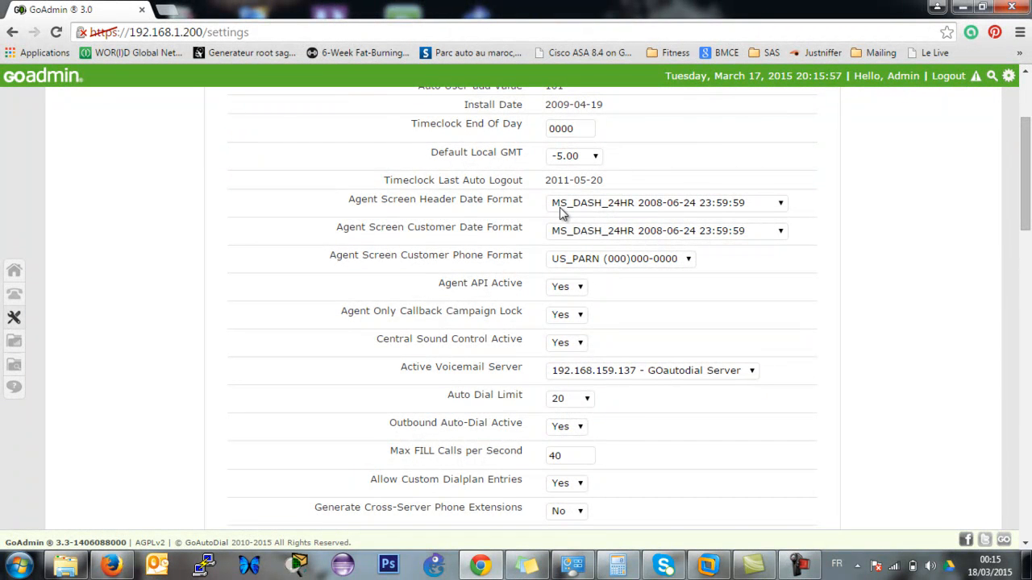
{"action": "left_click_drag", "start_coordinate": [335, 207], "coordinate": [474, 195]}
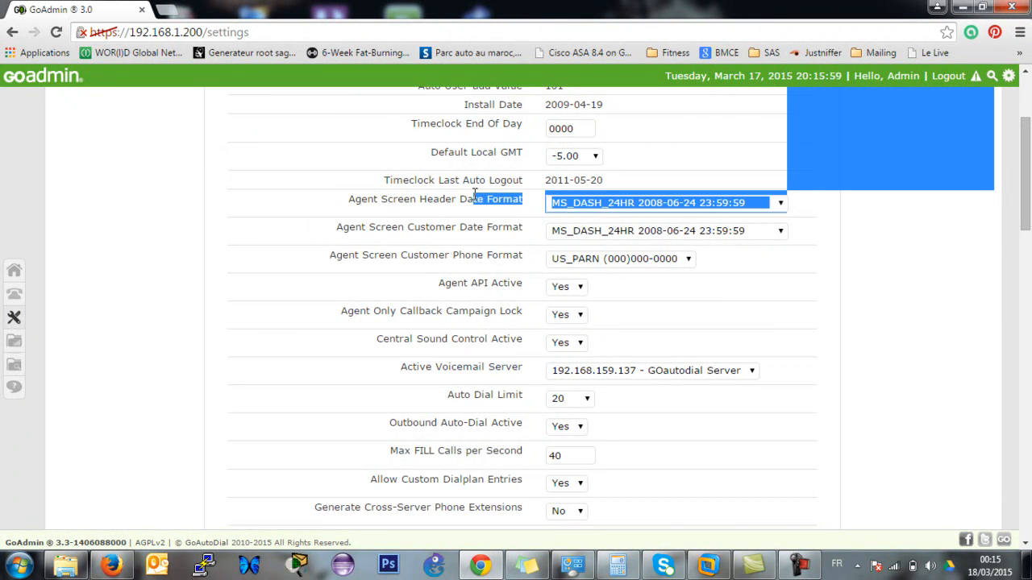
{"action": "left_click", "coordinate": [474, 195]}
{"action": "left_click_drag", "start_coordinate": [432, 153], "coordinate": [524, 153]}
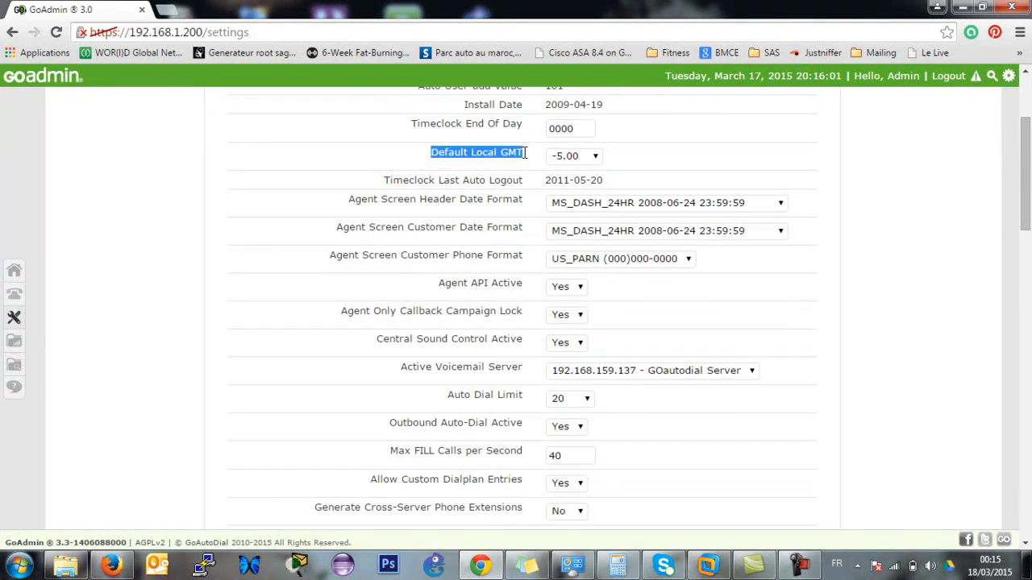
{"action": "left_click", "coordinate": [594, 156]}
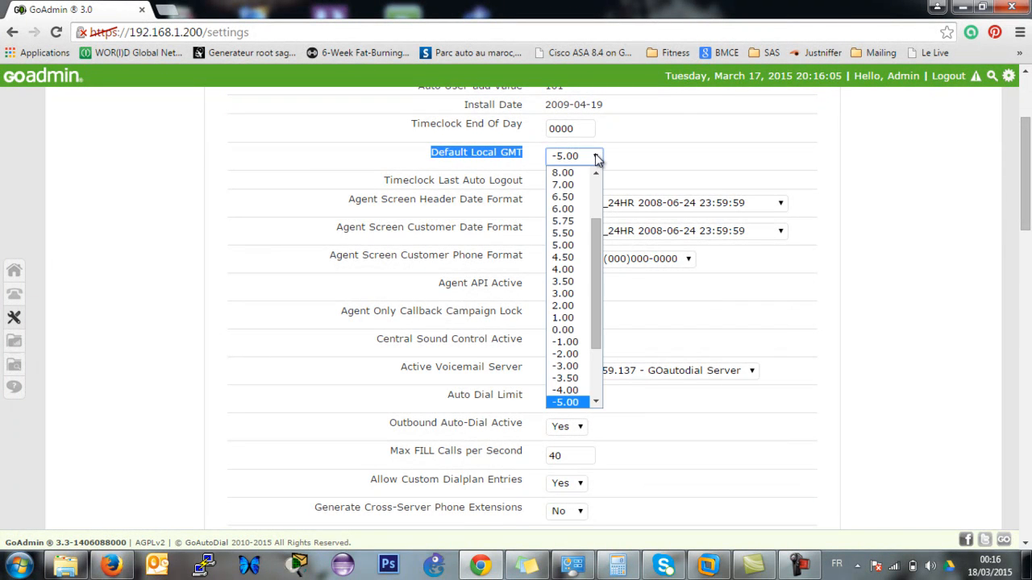
{"action": "left_click_drag", "start_coordinate": [599, 254], "coordinate": [597, 294]}
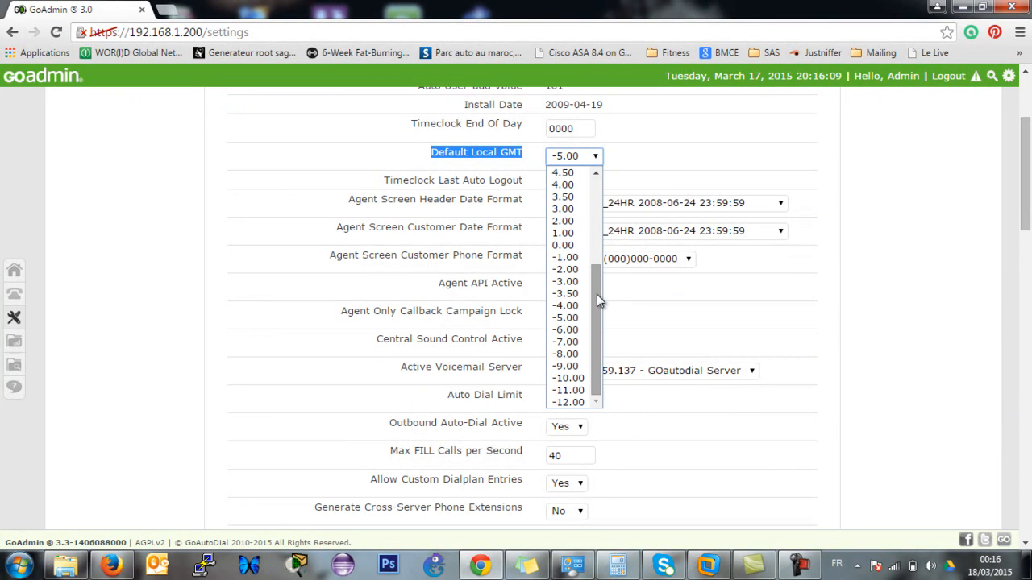
{"action": "left_click", "coordinate": [577, 256]}
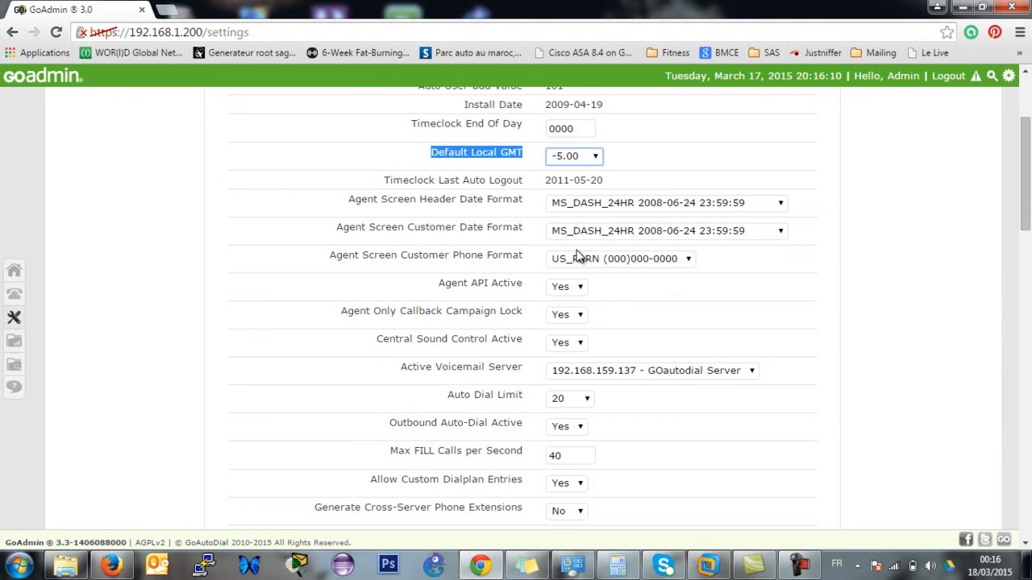
Set header and customer date formats to EU_SLASH_24HR and phone format to FR_SPAC.
{"action": "left_click", "coordinate": [507, 200]}
{"action": "left_click", "coordinate": [580, 204]}
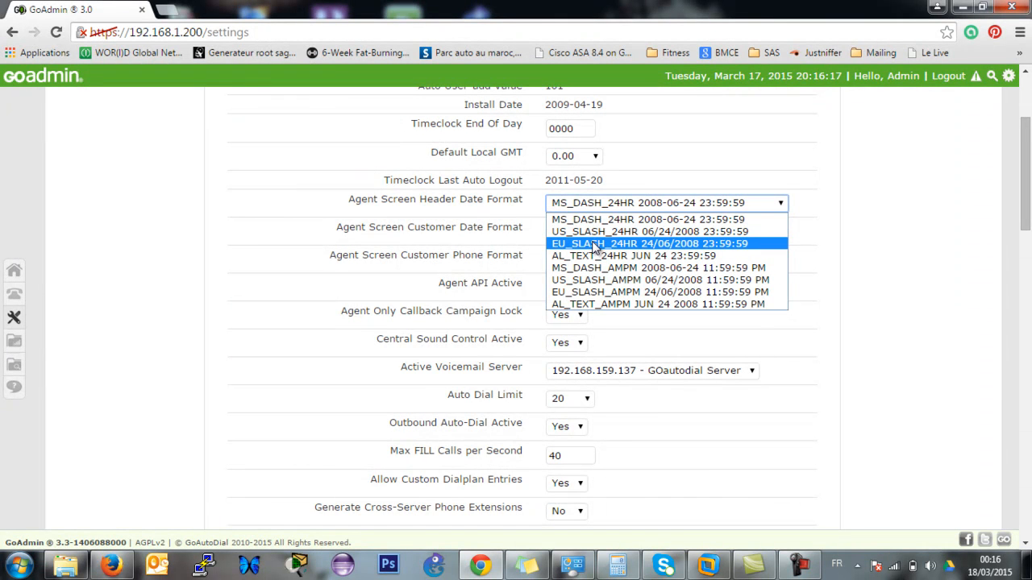
{"action": "left_click", "coordinate": [595, 245]}
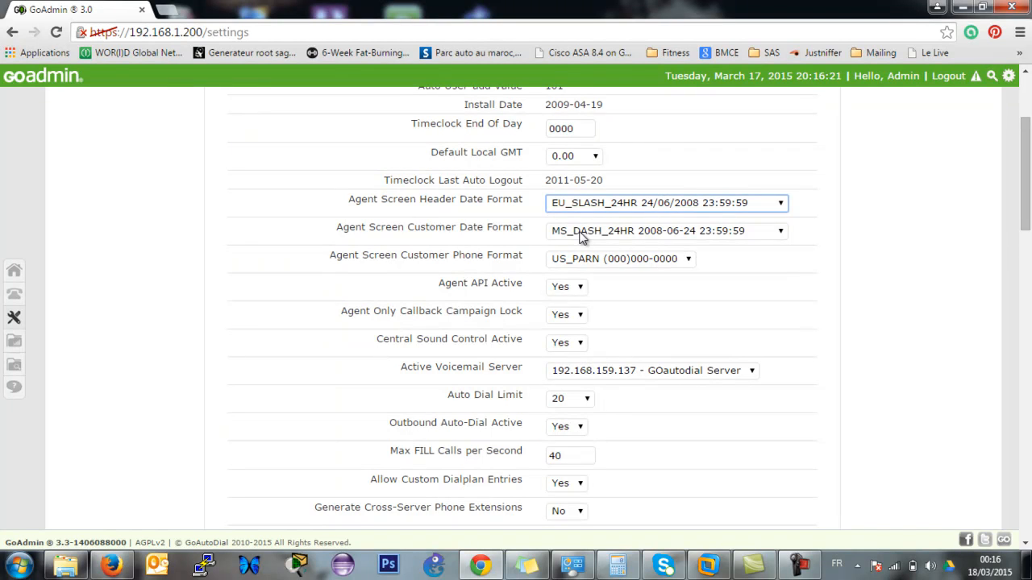
{"action": "left_click", "coordinate": [582, 234]}
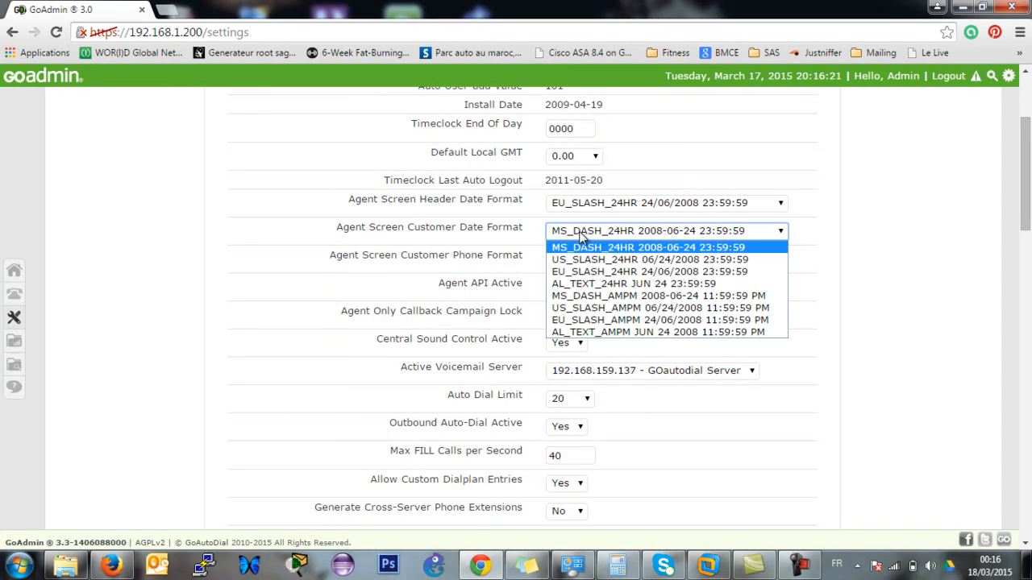
{"action": "left_click", "coordinate": [610, 275]}
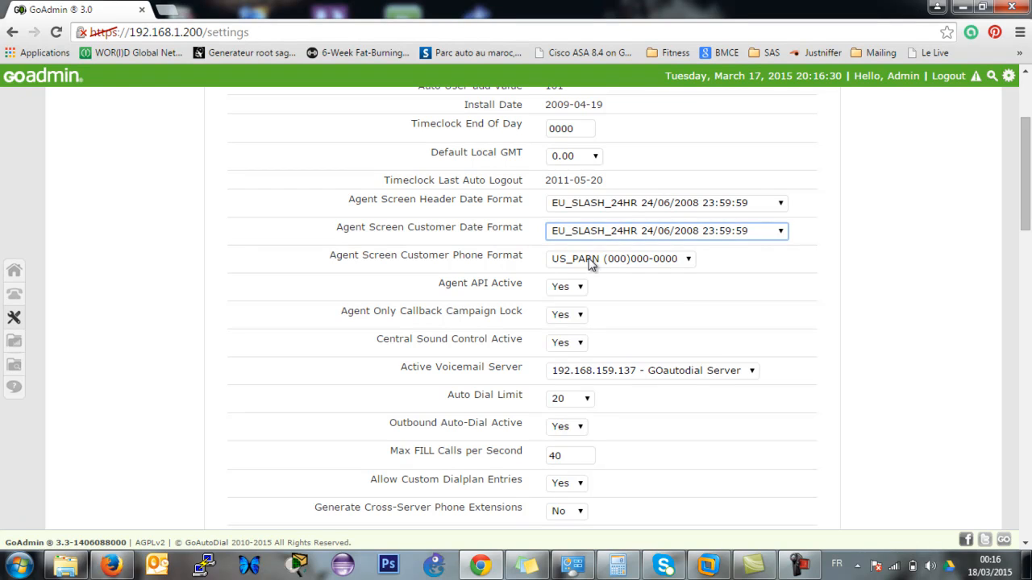
{"action": "left_click", "coordinate": [591, 259]}
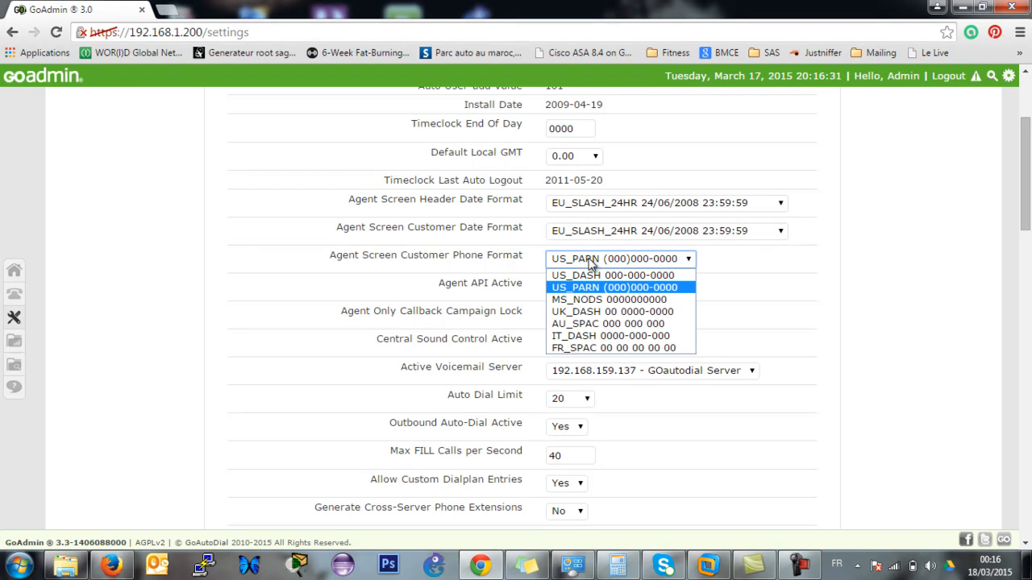
{"action": "left_click", "coordinate": [616, 348]}
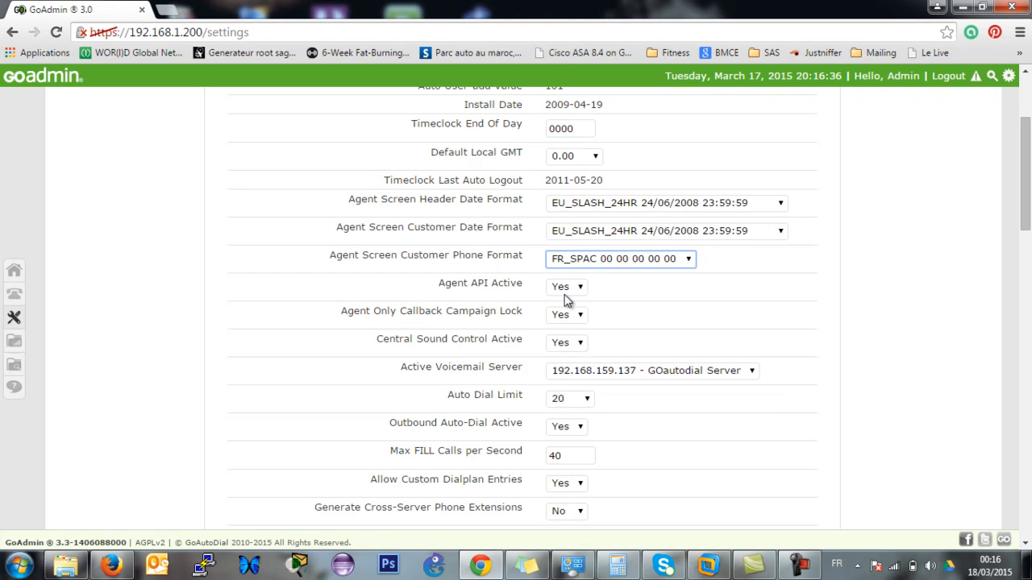
Review the default phone registration, phone login and server password fields without changing them.
{"action": "left_click_drag", "start_coordinate": [1027, 188], "coordinate": [1030, 301]}
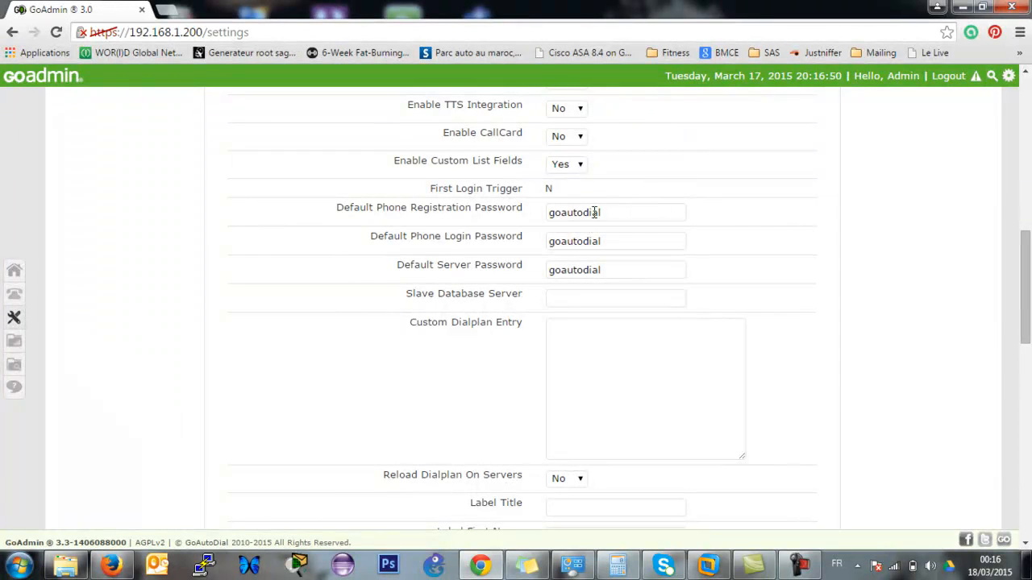
{"action": "left_click_drag", "start_coordinate": [618, 213], "coordinate": [534, 208]}
{"action": "left_click_drag", "start_coordinate": [624, 237], "coordinate": [532, 242]}
{"action": "left_click_drag", "start_coordinate": [615, 275], "coordinate": [525, 268]}
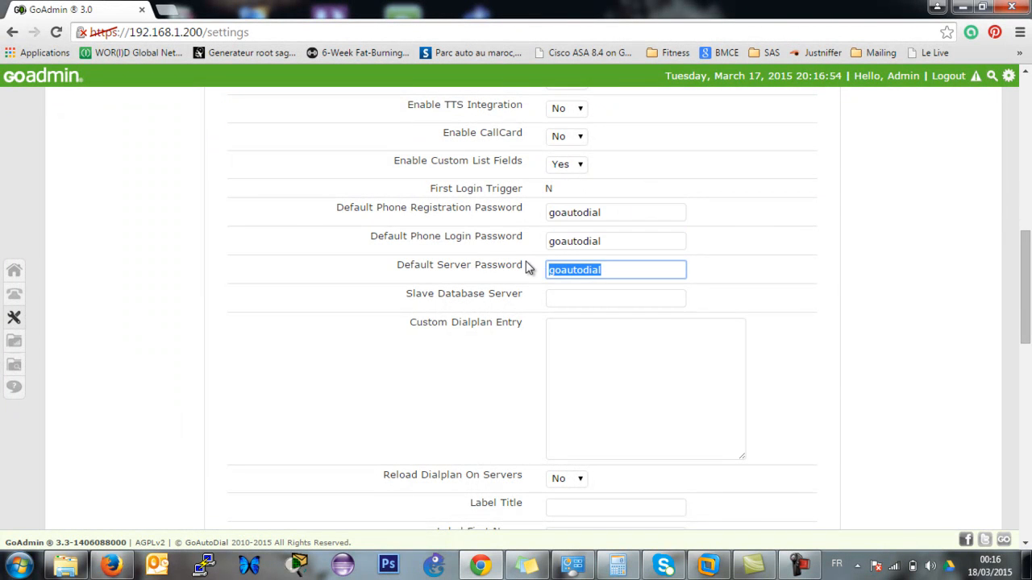
{"action": "double_click", "coordinate": [656, 270]}
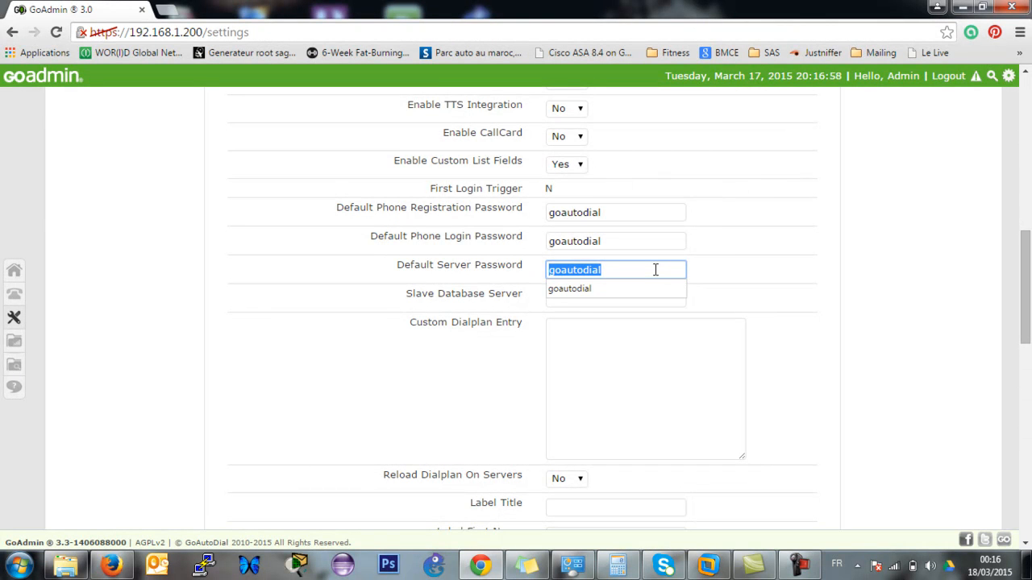
{"action": "left_click", "coordinate": [833, 296]}
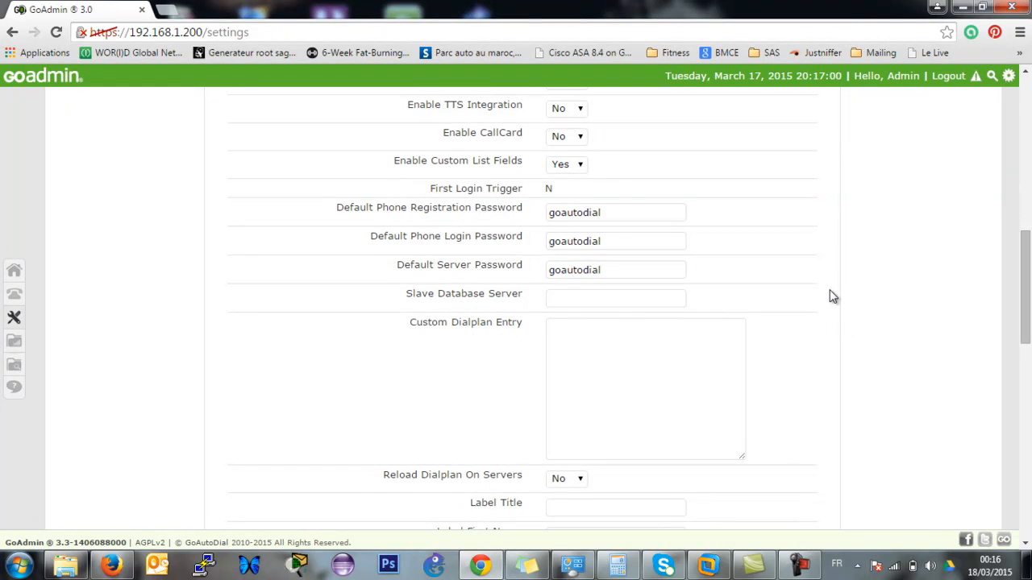
{"action": "left_click_drag", "start_coordinate": [629, 270], "coordinate": [511, 264]}
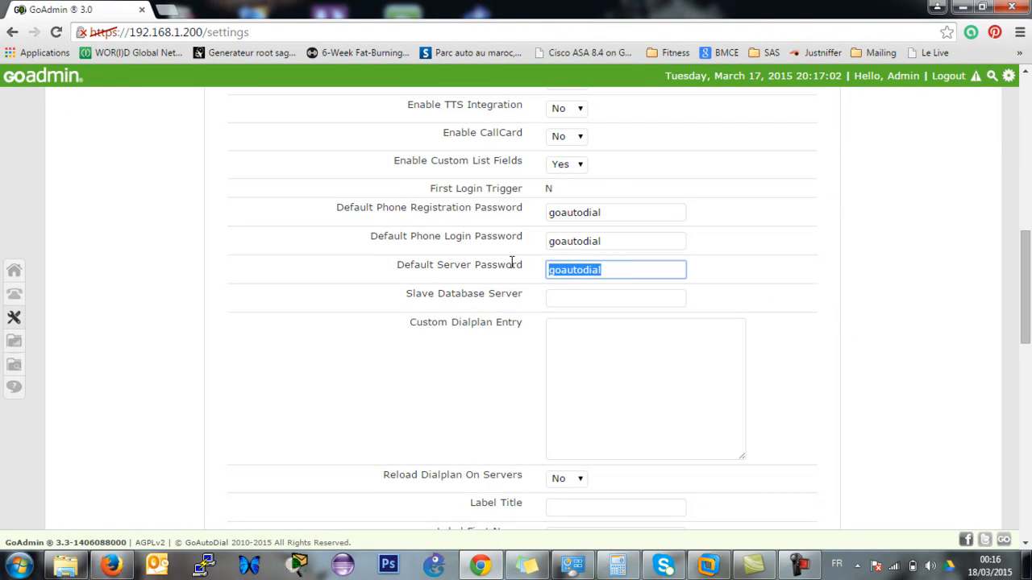
{"action": "left_click", "coordinate": [880, 246]}
{"action": "left_click_drag", "start_coordinate": [1025, 274], "coordinate": [1027, 465]}
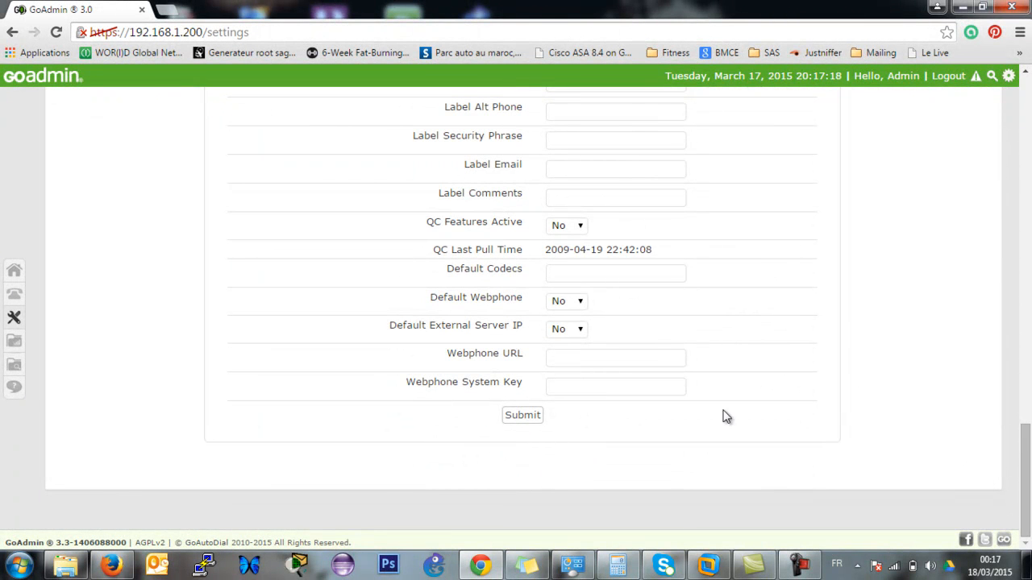
Submit the System Settings and acknowledge the 'Update successful' alert.
{"action": "left_click", "coordinate": [521, 417]}
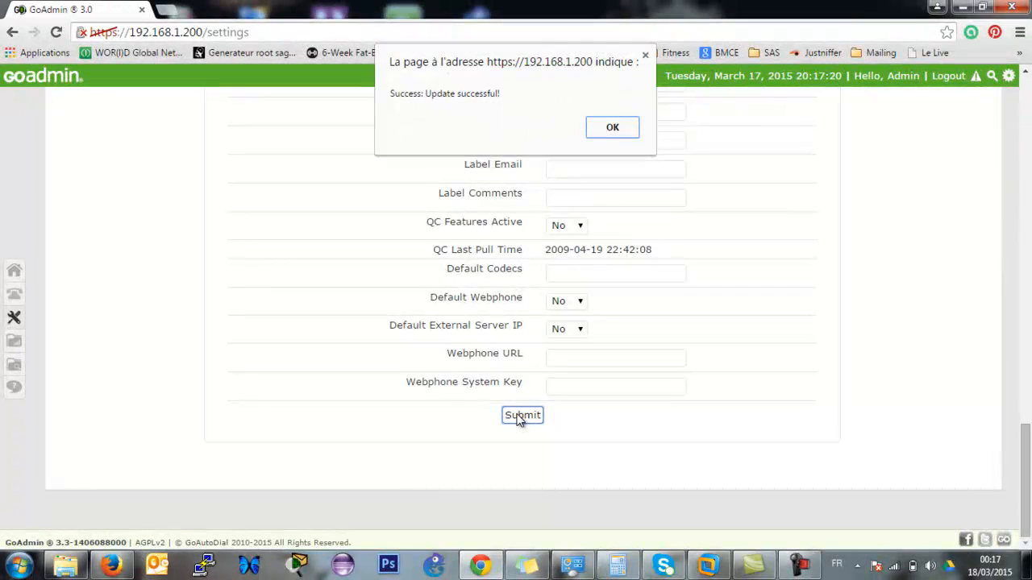
{"action": "left_click", "coordinate": [612, 130]}
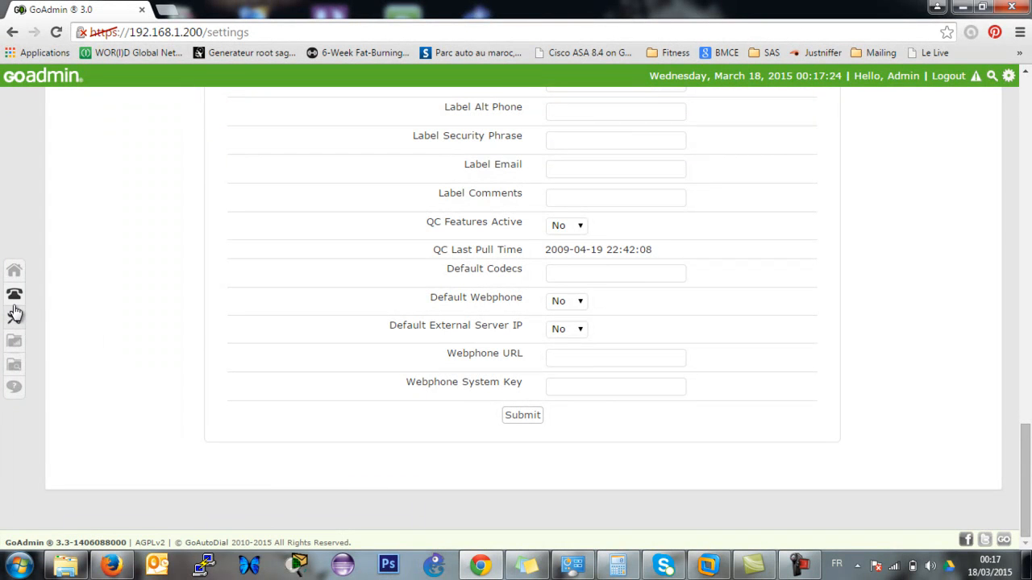
{"action": "mouse_move", "coordinate": [14, 314]}
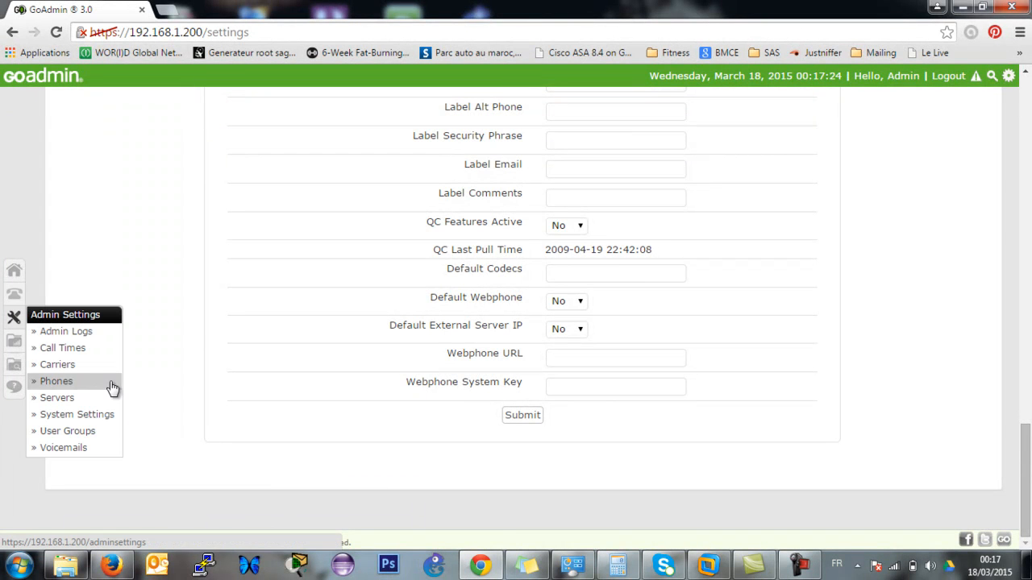
Open User Groups, peek at the new-group wizard and the ADMIN group editor, closing both unsaved.
{"action": "left_click", "coordinate": [112, 435]}
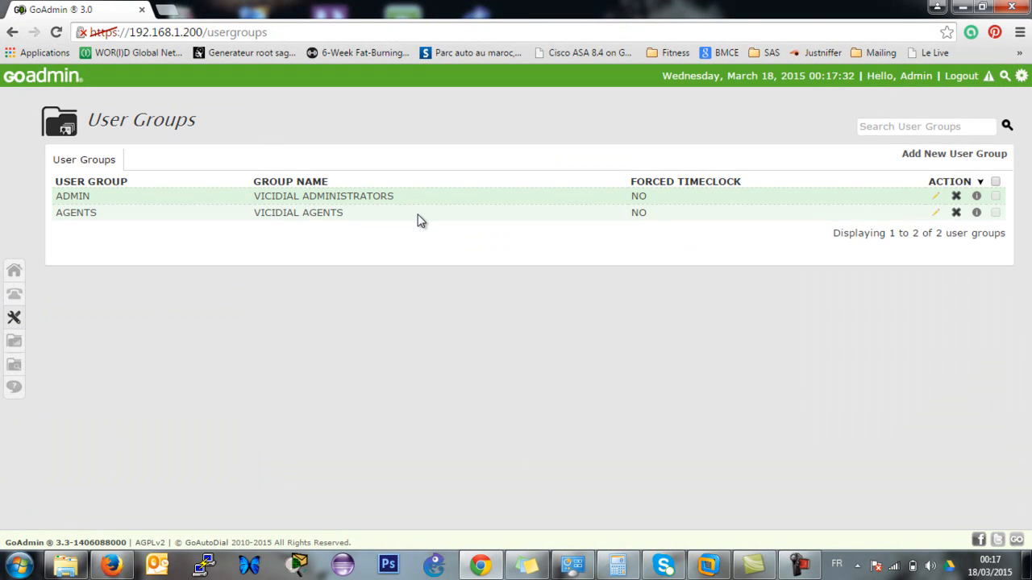
{"action": "left_click", "coordinate": [910, 154]}
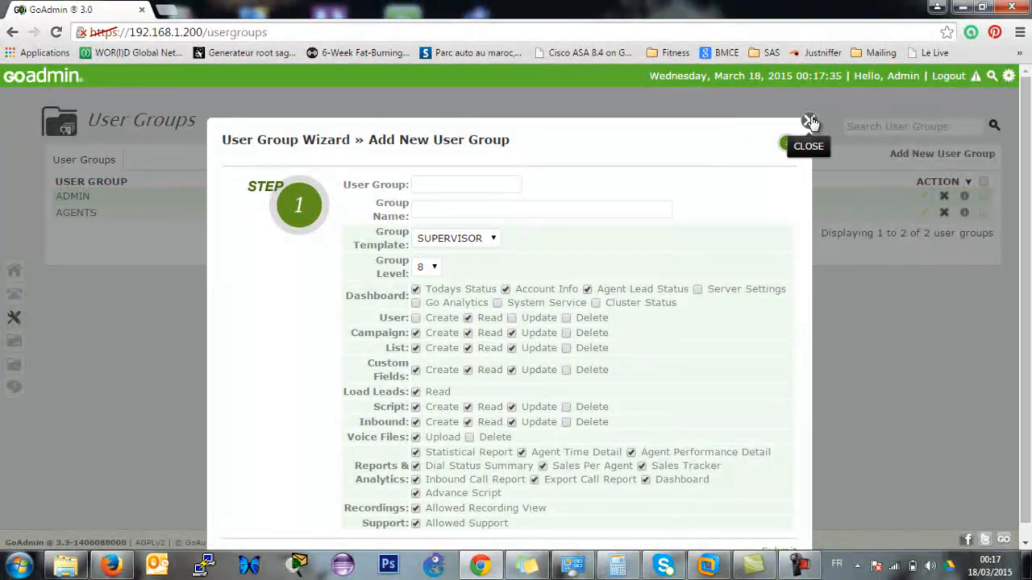
{"action": "scroll", "coordinate": [801, 147], "scroll_direction": "down", "scroll_amount": 1}
{"action": "scroll", "coordinate": [806, 121], "scroll_direction": "up", "scroll_amount": 1}
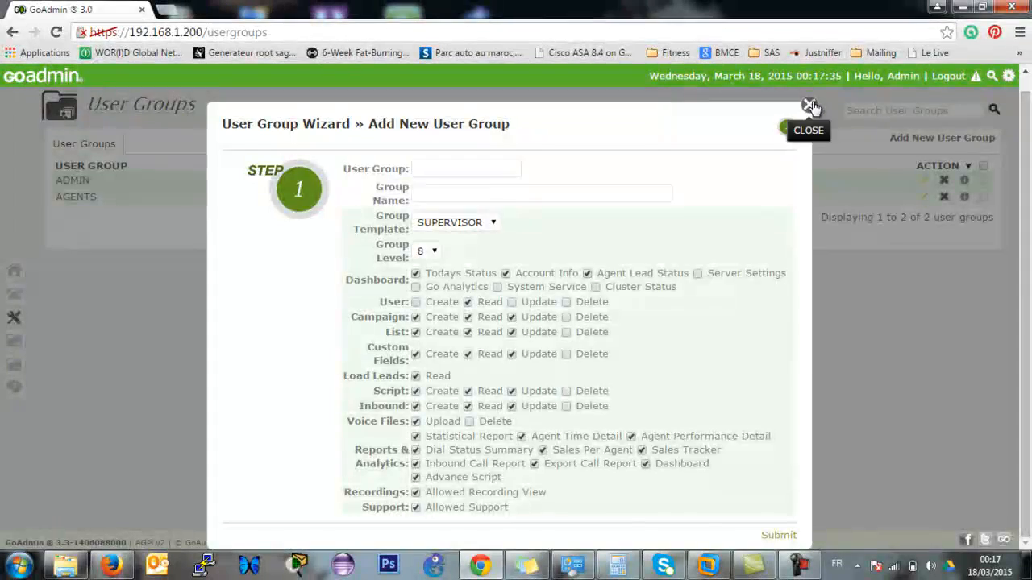
{"action": "left_click", "coordinate": [809, 105]}
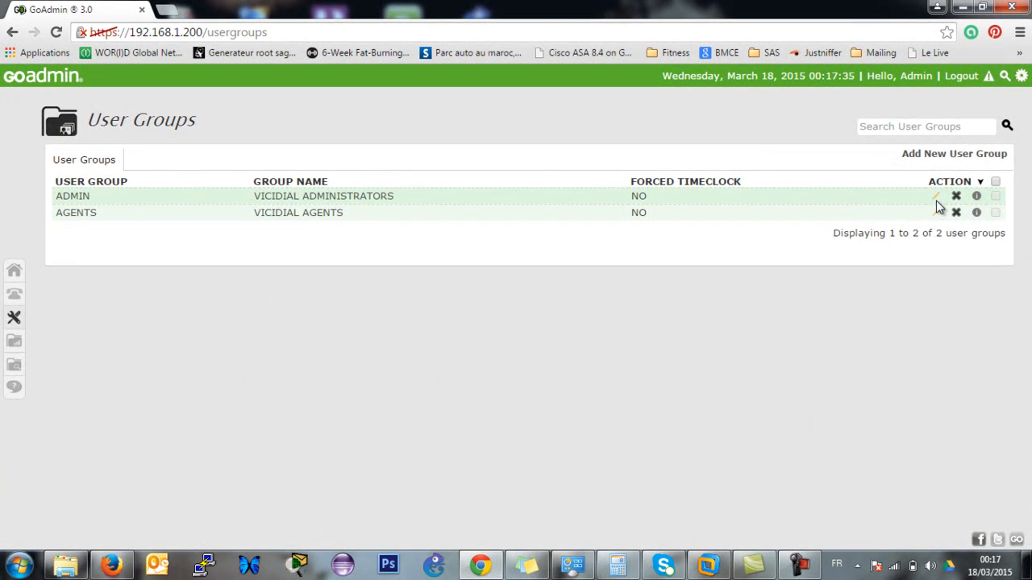
{"action": "left_click", "coordinate": [936, 198]}
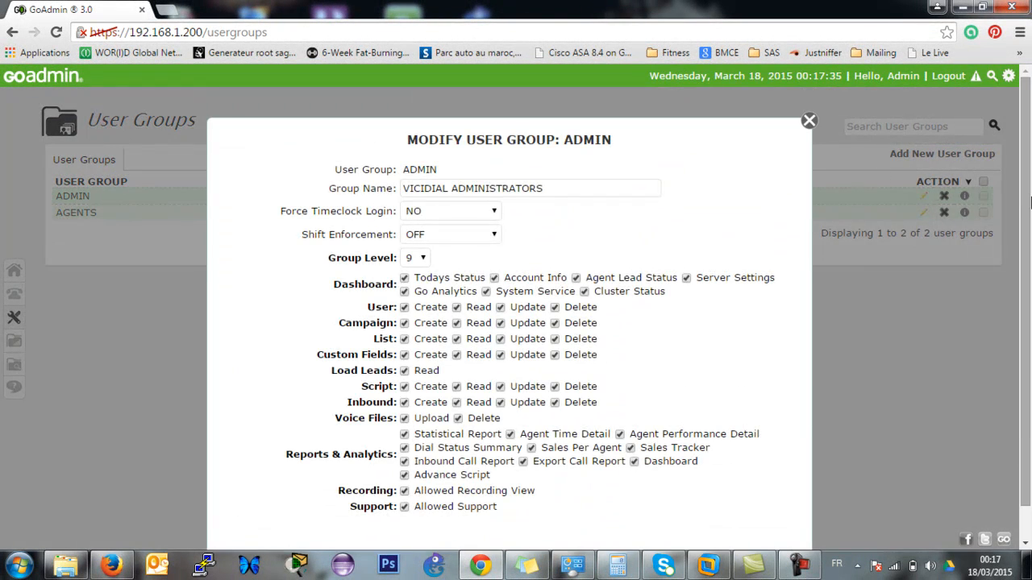
{"action": "scroll", "coordinate": [1030, 202], "scroll_direction": "down", "scroll_amount": 2}
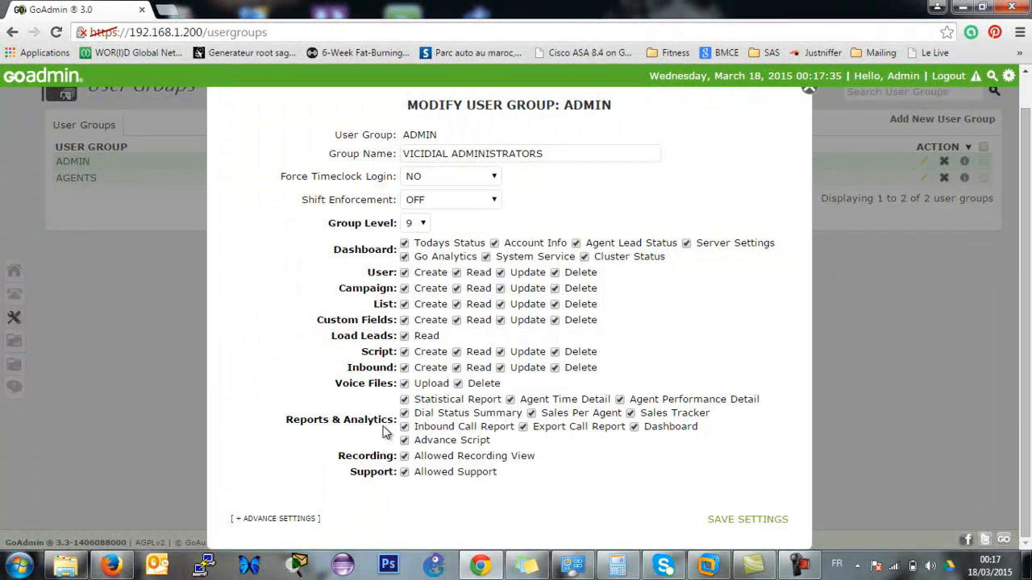
{"action": "left_click", "coordinate": [808, 89]}
{"action": "mouse_move", "coordinate": [13, 318]}
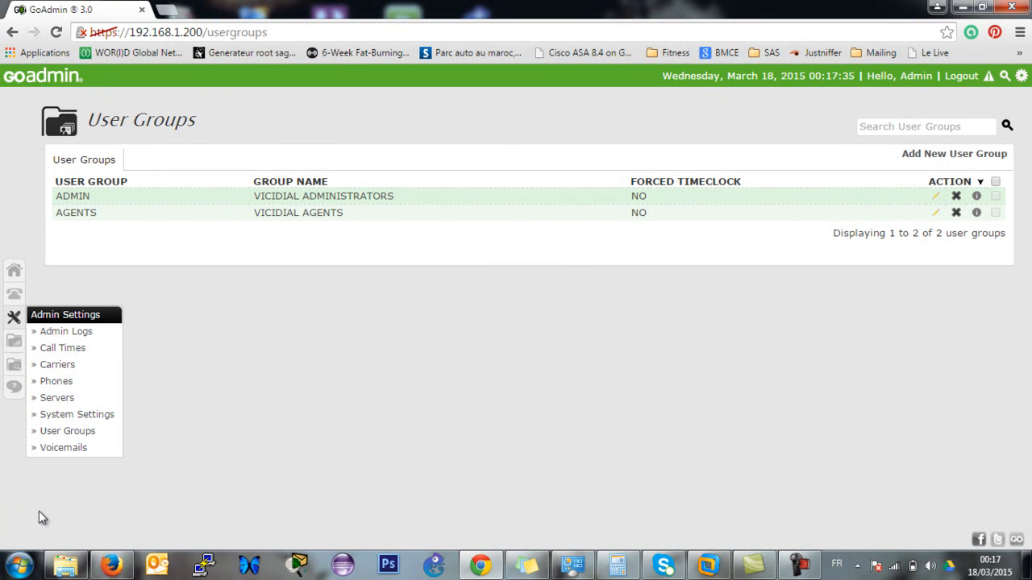
{"action": "mouse_move", "coordinate": [13, 345]}
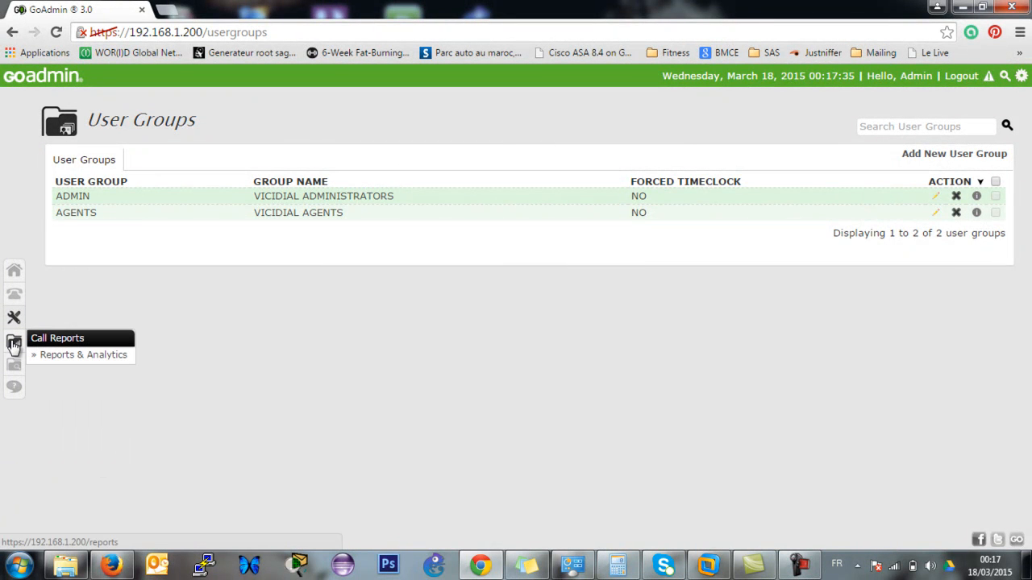
Open Reports & Analytics and look through the report types and campaign list without choosing.
{"action": "left_click", "coordinate": [77, 358]}
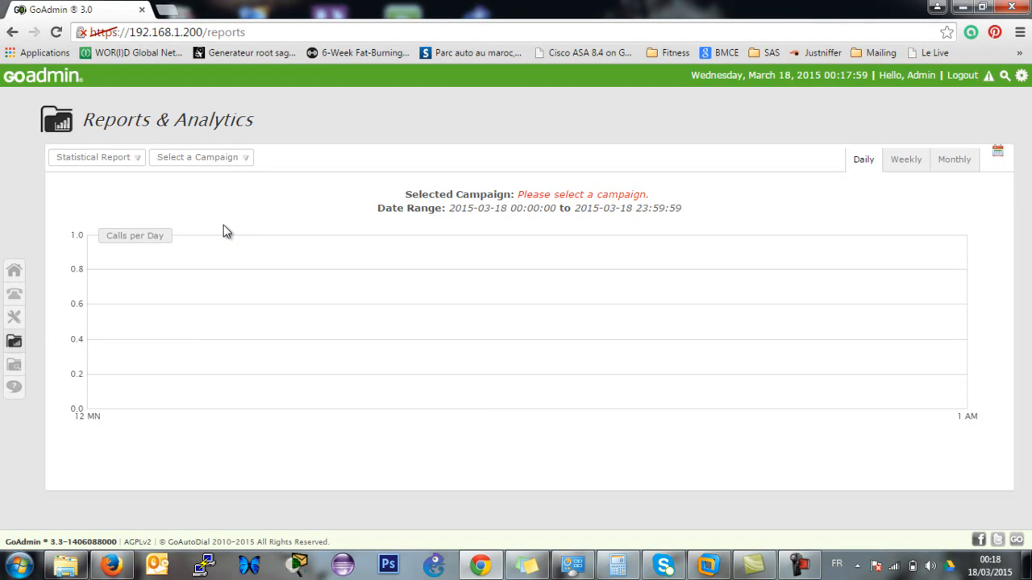
{"action": "left_click", "coordinate": [139, 161]}
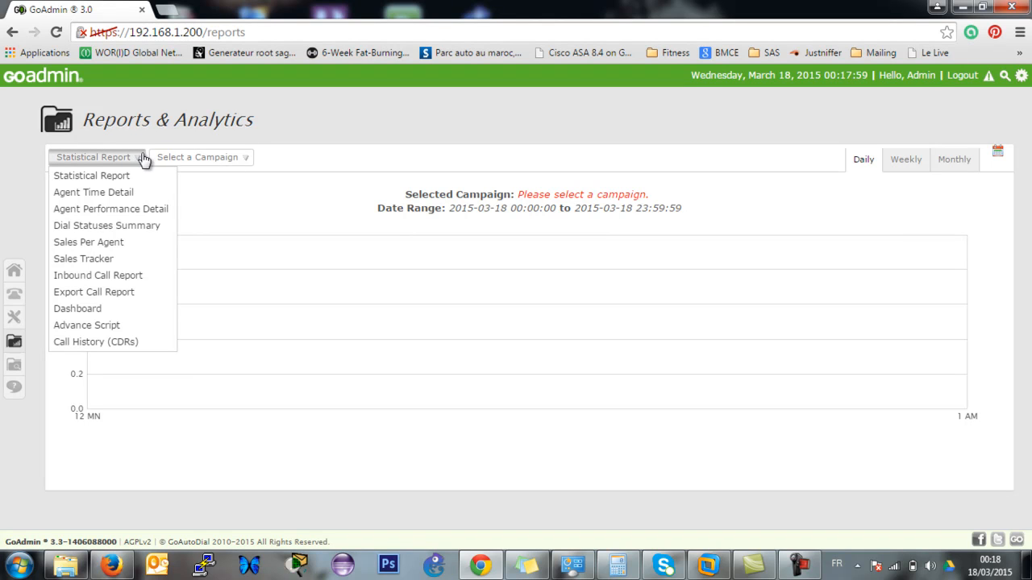
{"action": "double_click", "coordinate": [213, 162]}
{"action": "left_click", "coordinate": [244, 161]}
{"action": "left_click", "coordinate": [247, 158]}
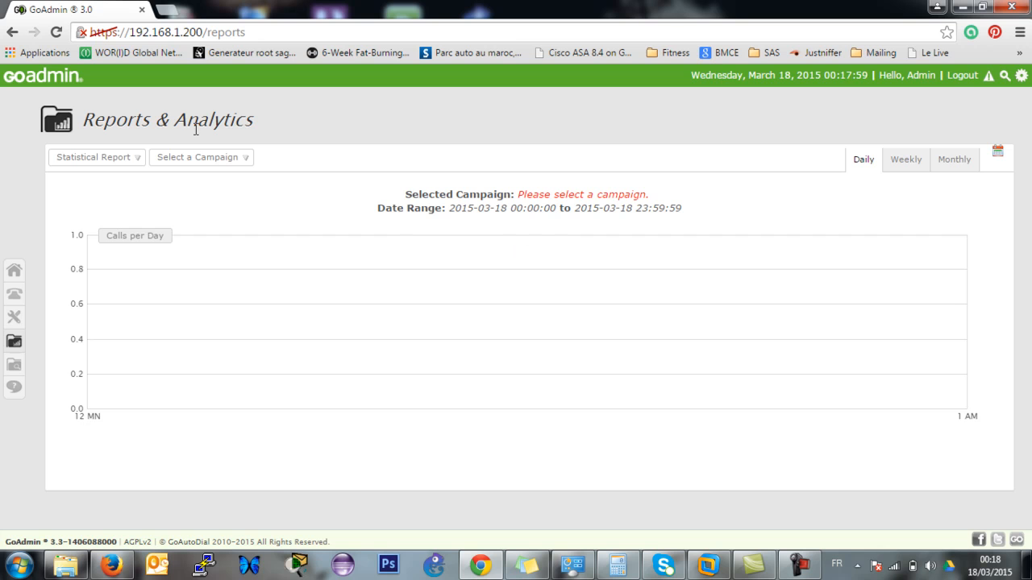
Review the report type list again, then dismiss it, leaving the daily Statistical Report chart empty.
{"action": "left_click", "coordinate": [138, 161]}
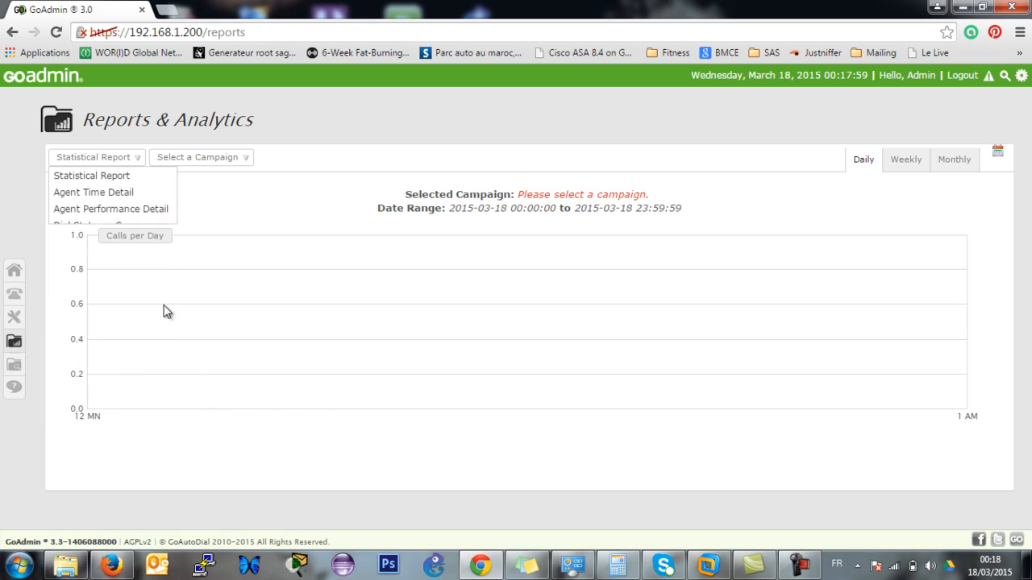
{"action": "left_click", "coordinate": [113, 161]}
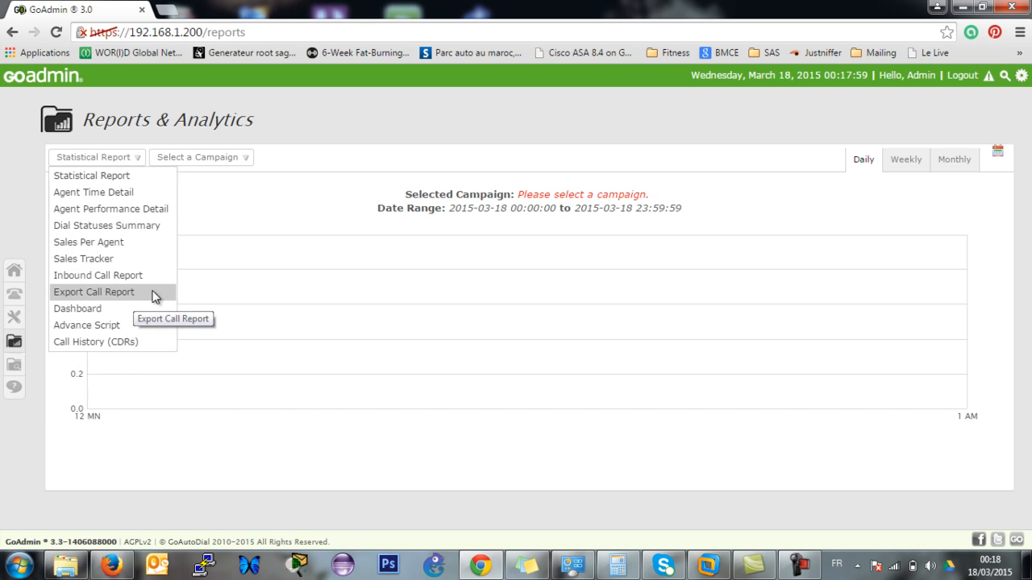
{"action": "left_click", "coordinate": [270, 463]}
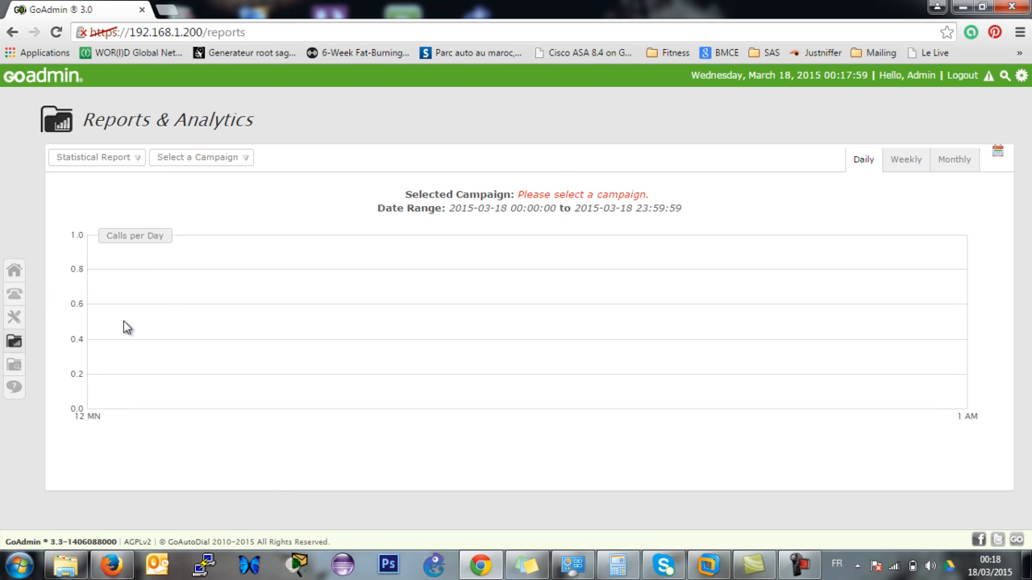
{"action": "left_click_drag", "start_coordinate": [123, 323], "coordinate": [126, 446]}
{"action": "left_click", "coordinate": [126, 446]}
Open the Recordings search, try the Phone, Firstname and Lastname fields, then close Advance Search.
{"action": "left_click", "coordinate": [15, 372]}
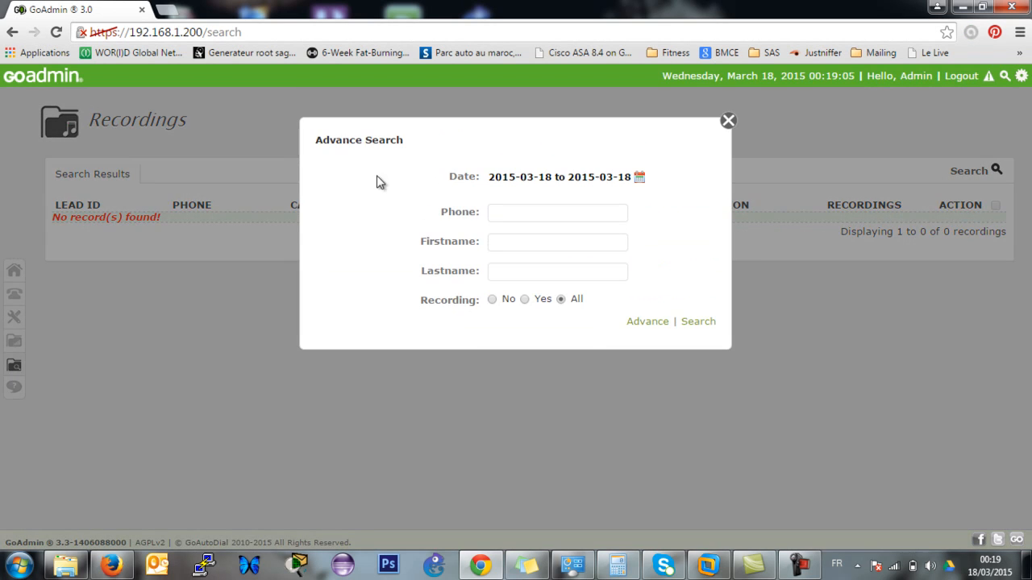
{"action": "left_click", "coordinate": [519, 212]}
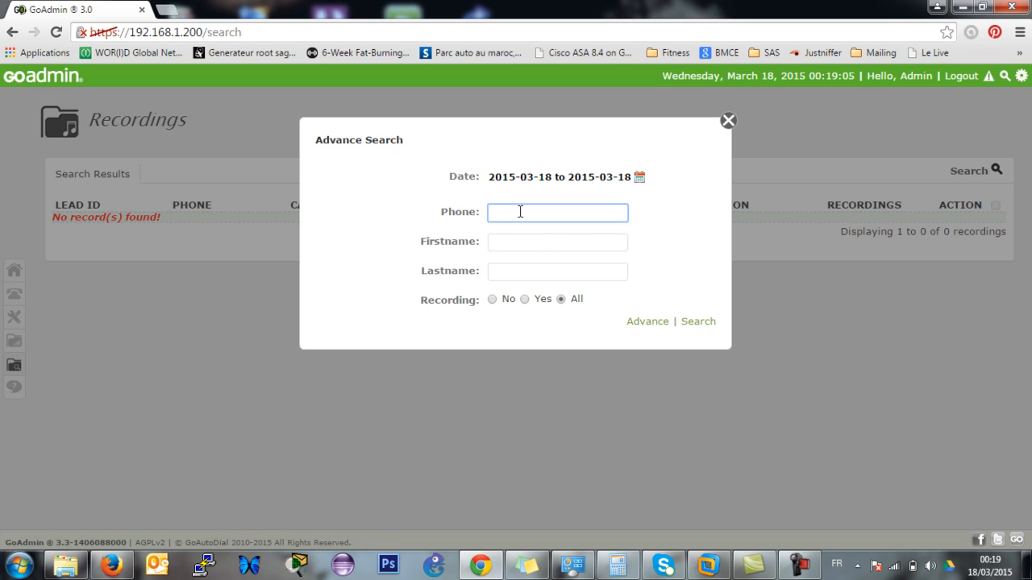
{"action": "left_click", "coordinate": [539, 243]}
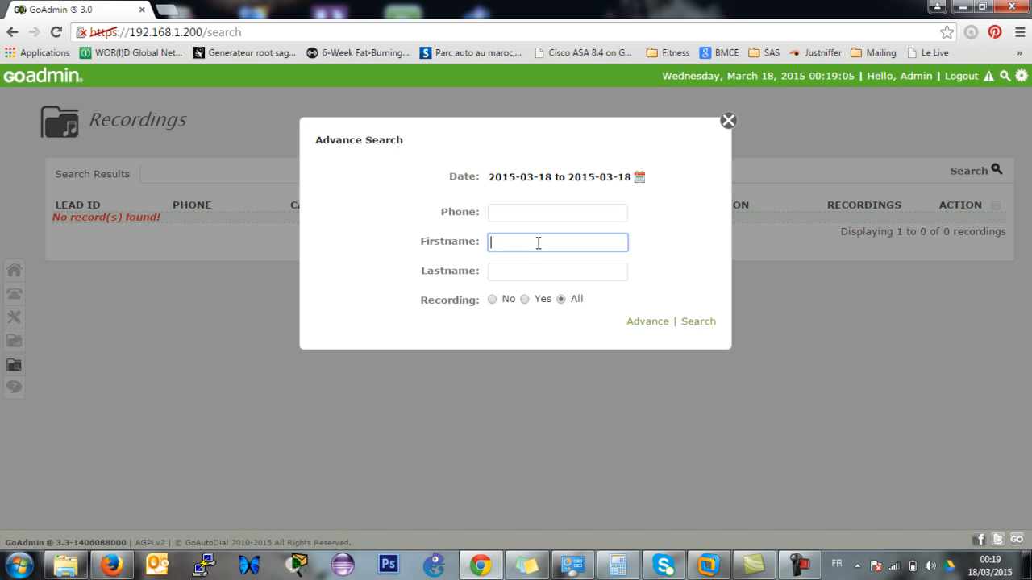
{"action": "left_click", "coordinate": [519, 280]}
{"action": "left_click", "coordinate": [521, 203]}
{"action": "left_click", "coordinate": [524, 216]}
{"action": "left_click", "coordinate": [530, 254]}
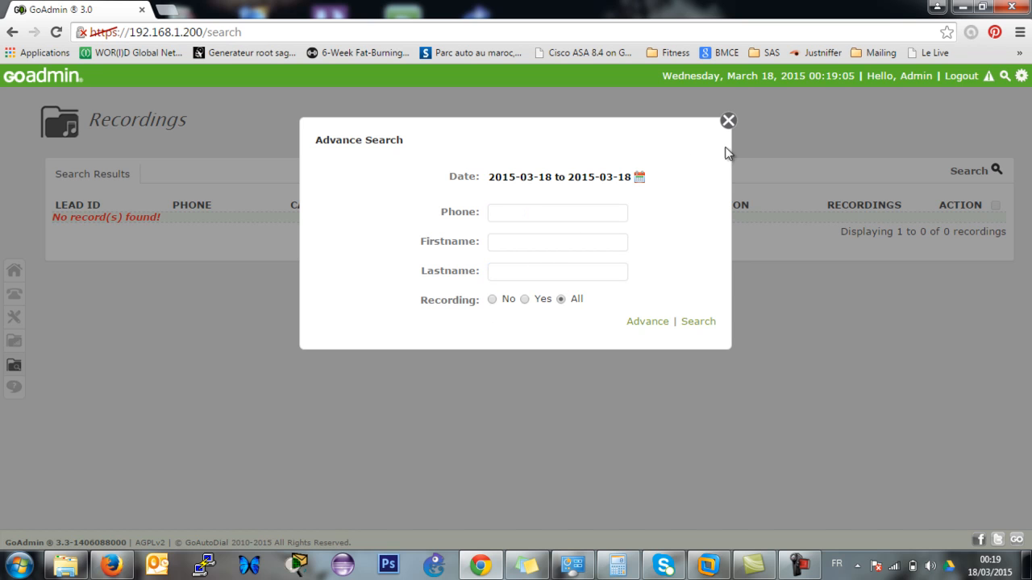
{"action": "left_click", "coordinate": [728, 121]}
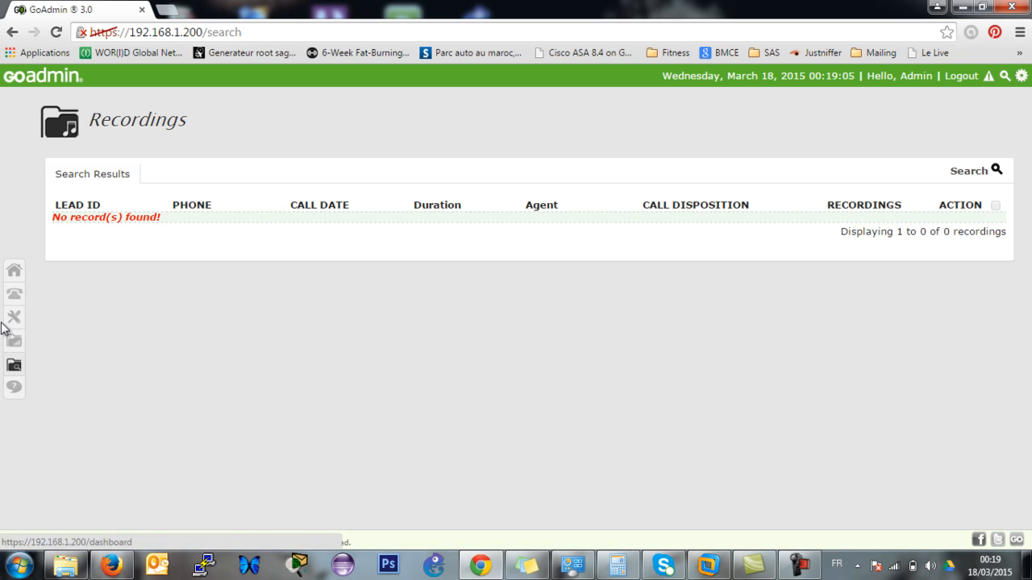
Return to the Dashboard showing zero sales and calls, TEST CAMPAIGN without leads, and 20 agents.
{"action": "left_click", "coordinate": [17, 274]}
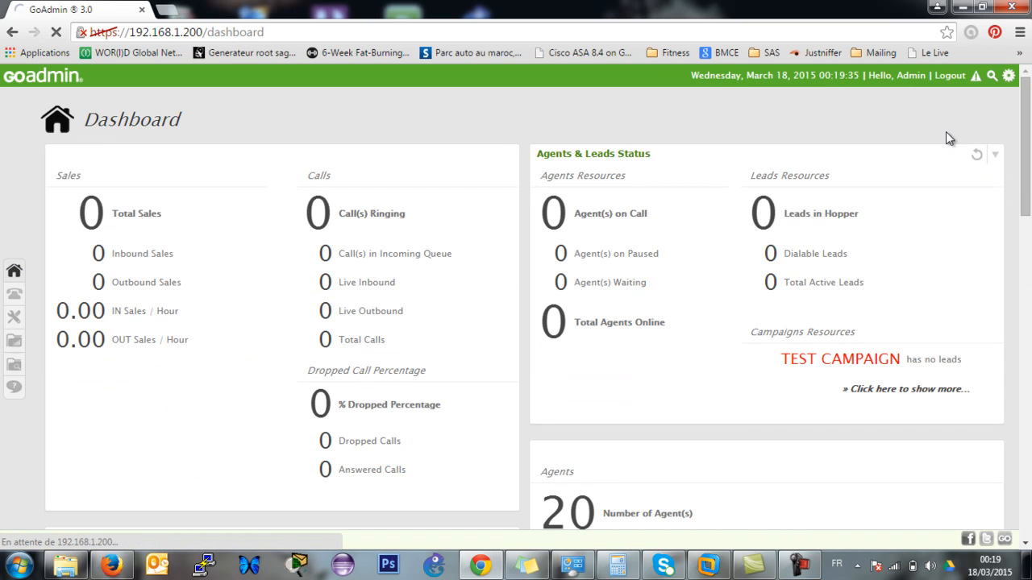
{"action": "mouse_move", "coordinate": [1030, 193]}
{"action": "left_mouse_down"}
{"action": "mouse_move", "coordinate": [1030, 236]}
{"action": "mouse_move", "coordinate": [1030, 208]}
{"action": "left_mouse_up"}
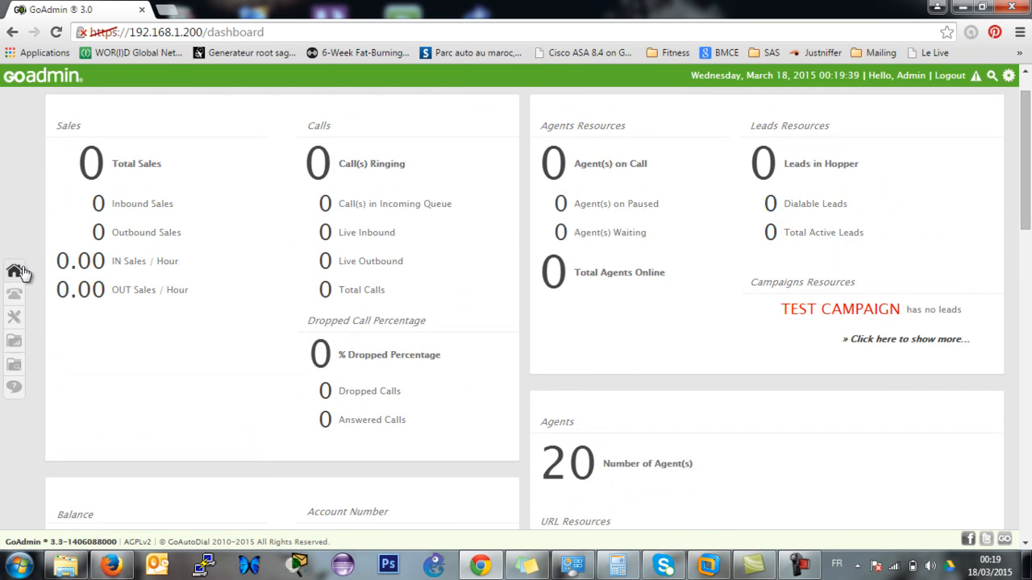
{"action": "mouse_move", "coordinate": [16, 297]}
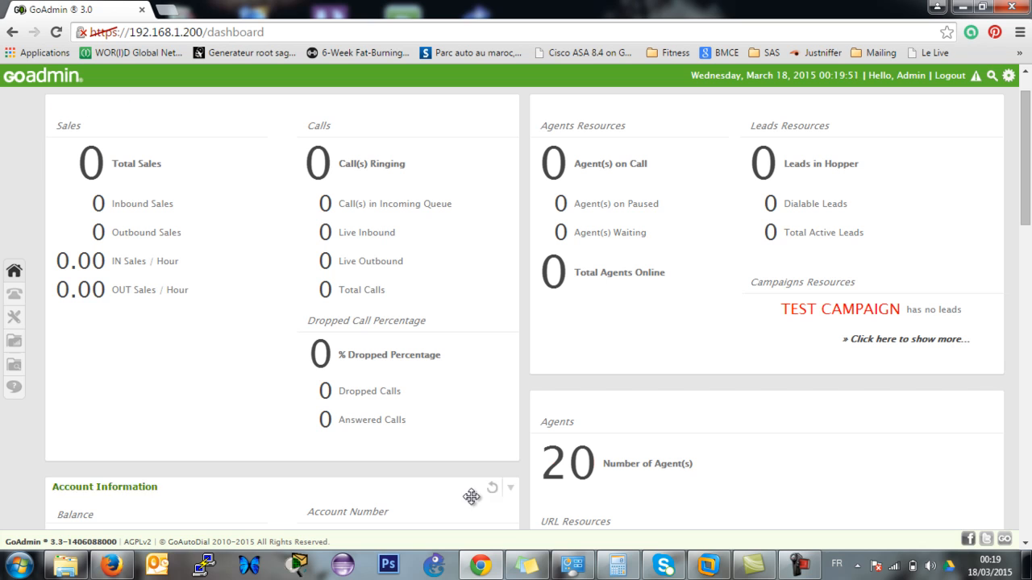
{"action": "left_click", "coordinate": [798, 566]}
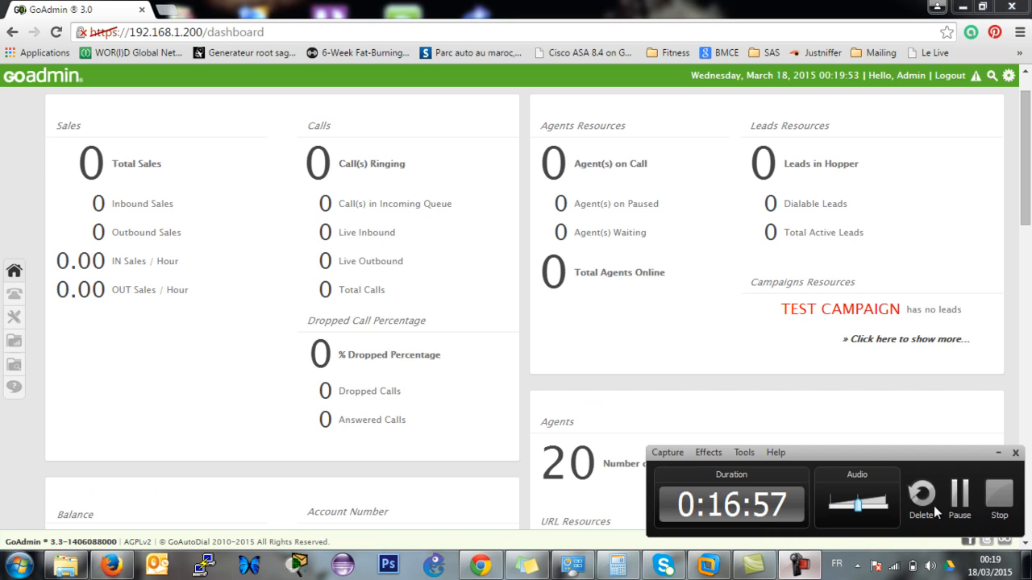